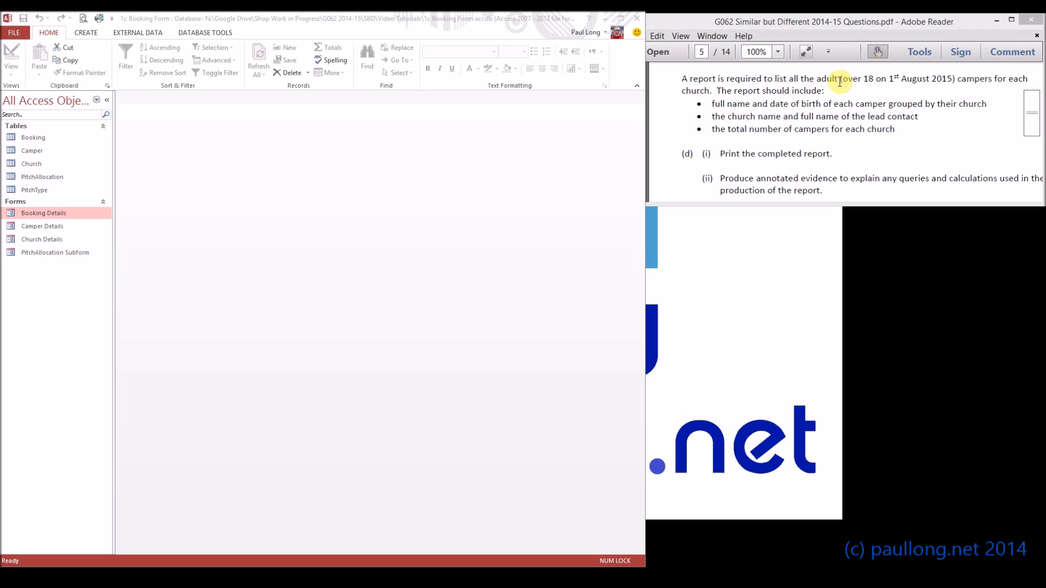
- Highlight the adult age condition 'over 18 on 1st August 2015' in the task brief
left_click_drag(842, 83, 951, 85)
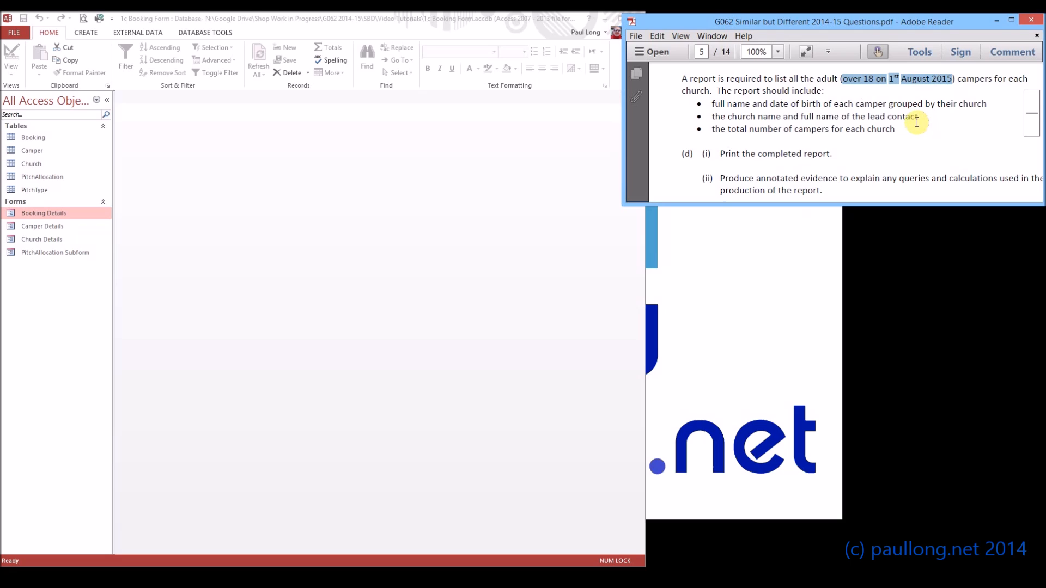
left_click(861, 107)
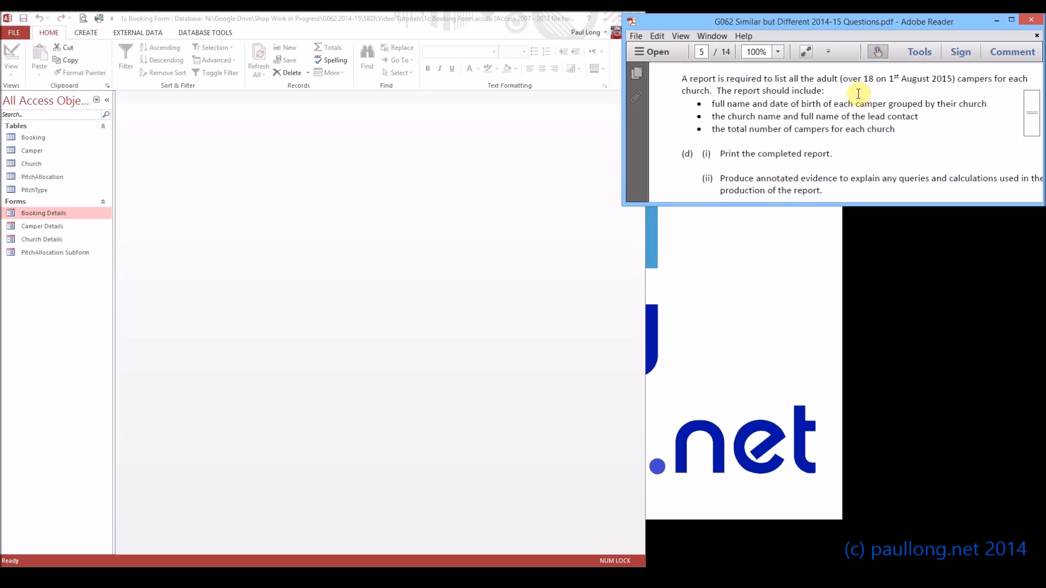
left_click_drag(842, 79, 928, 89)
- Create a new query in Design View with the Camper table added and its field list enlarged
left_click(93, 33)
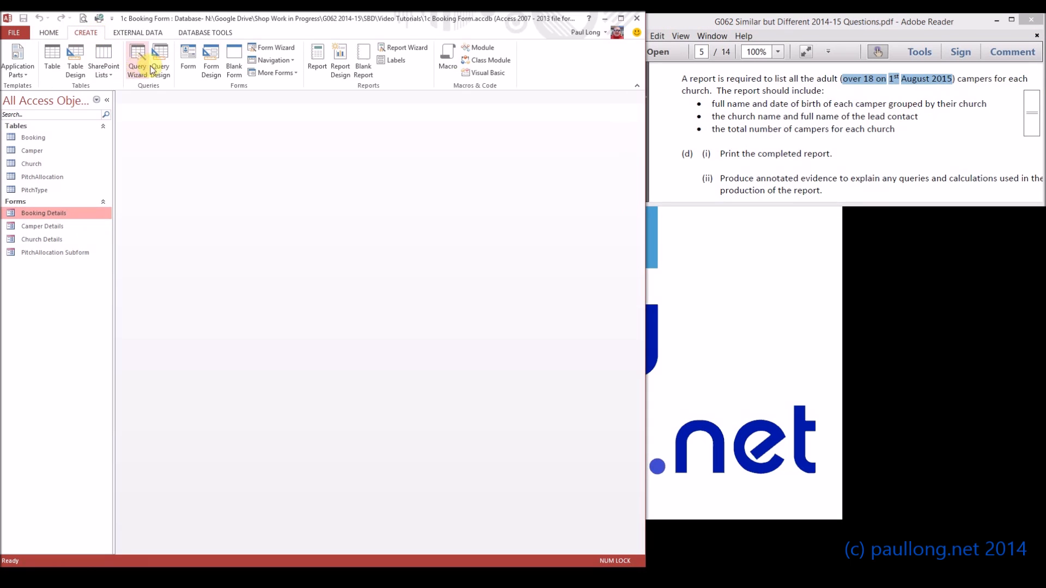
left_click(161, 70)
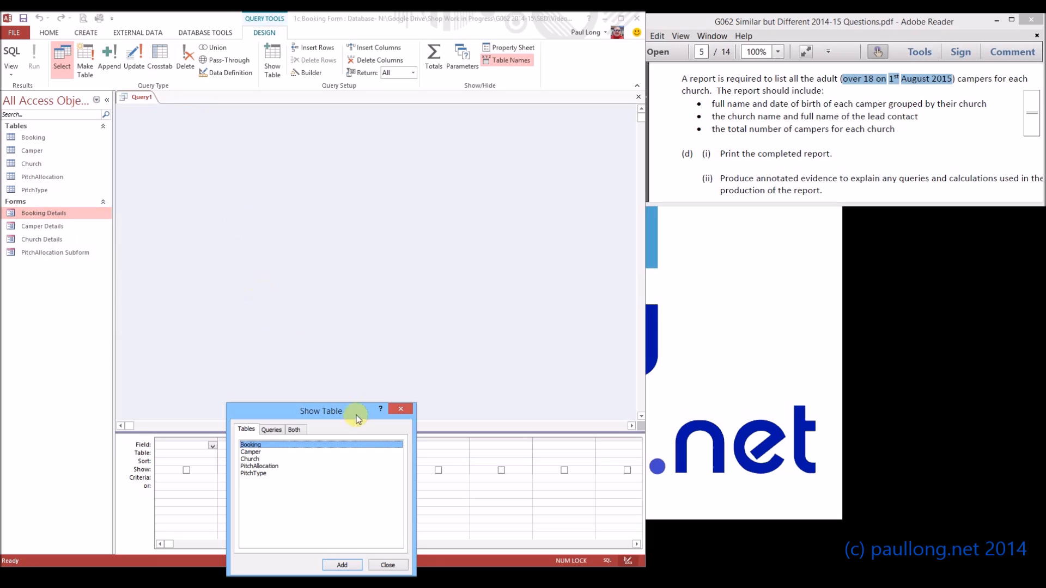
left_click_drag(354, 417, 426, 205)
left_click(327, 240)
left_click(430, 356)
left_click(457, 354)
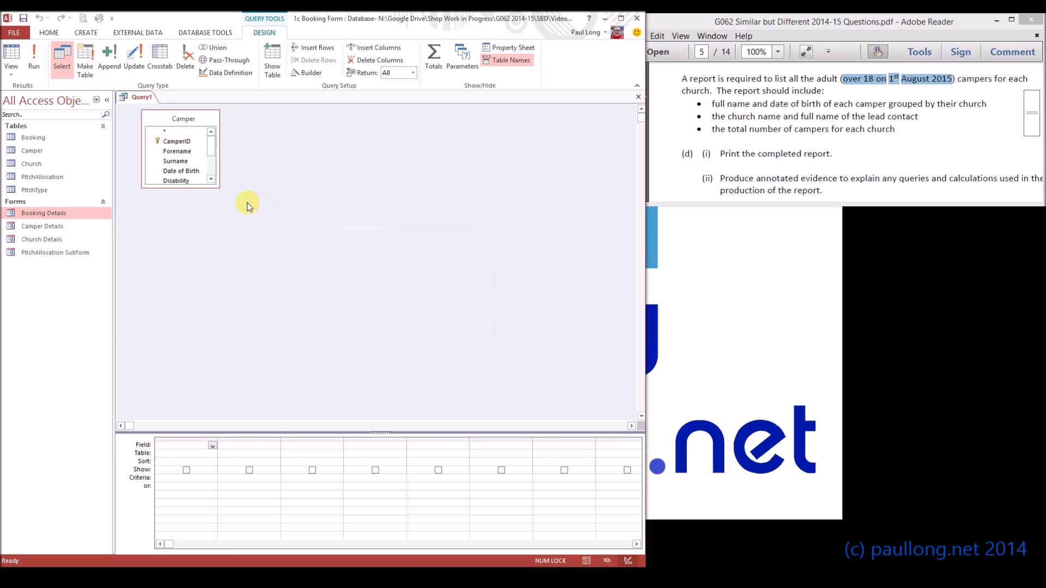
left_click(219, 189)
left_click_drag(219, 189, 259, 266)
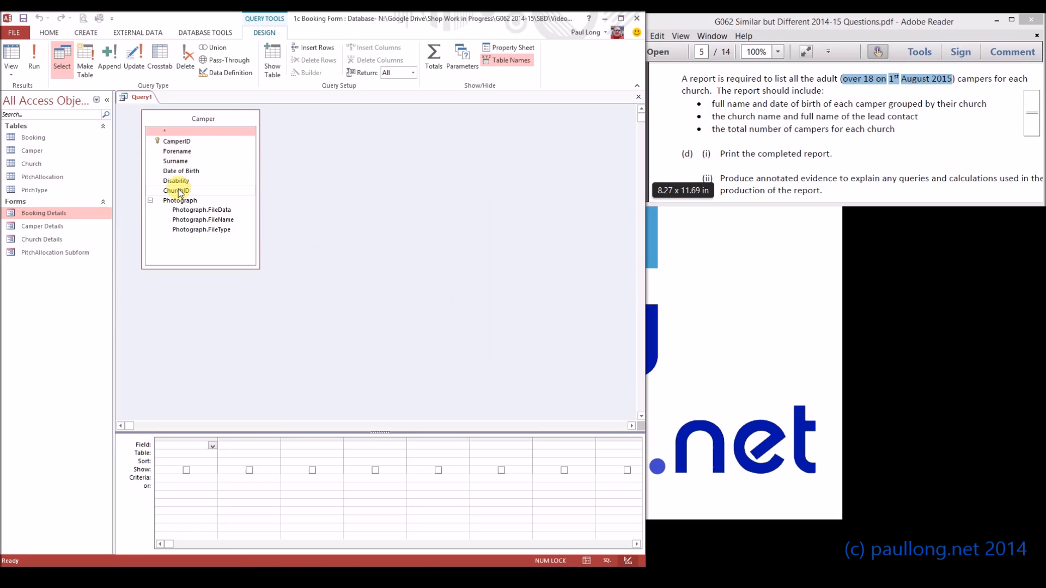
- Add the Forename, Surname, Date of Birth and ChurchID fields to the query grid
double_click(187, 152)
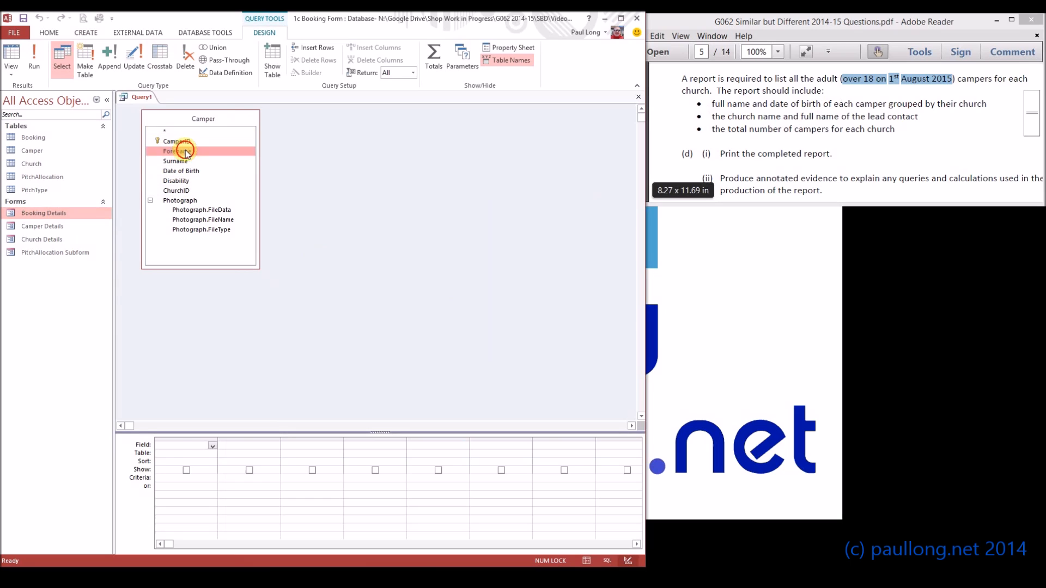
double_click(183, 162)
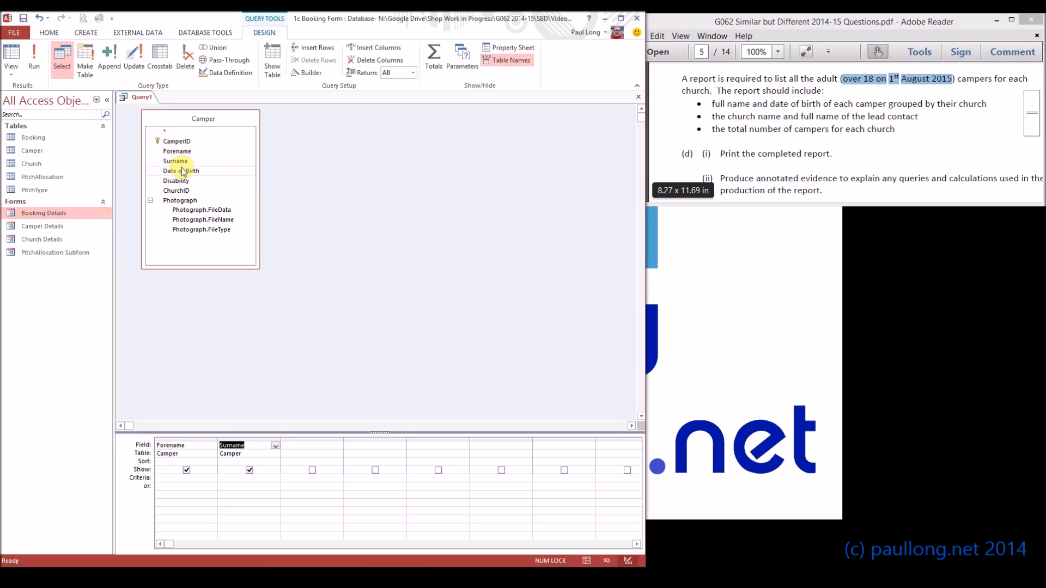
double_click(183, 171)
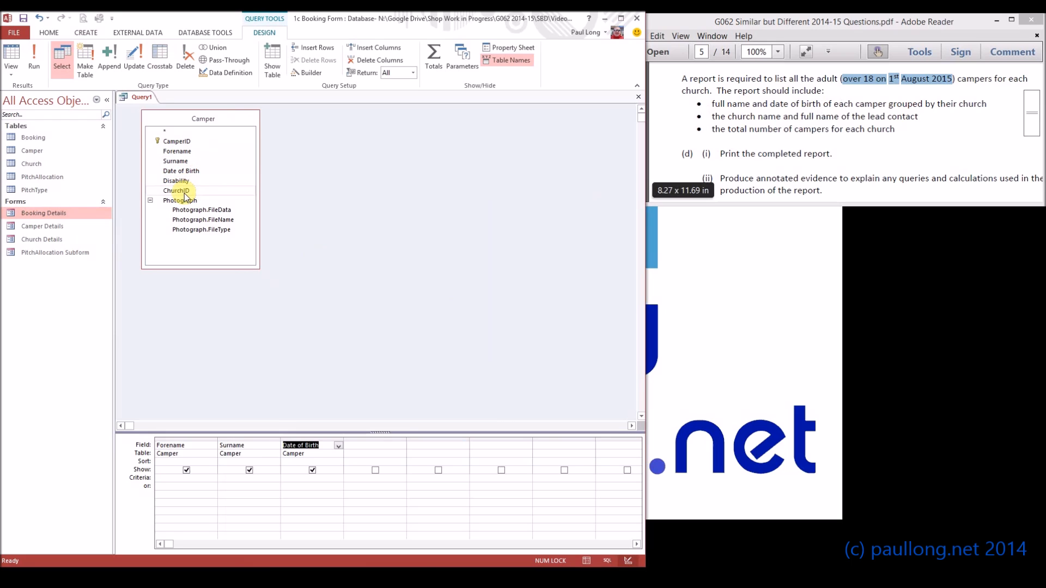
double_click(182, 191)
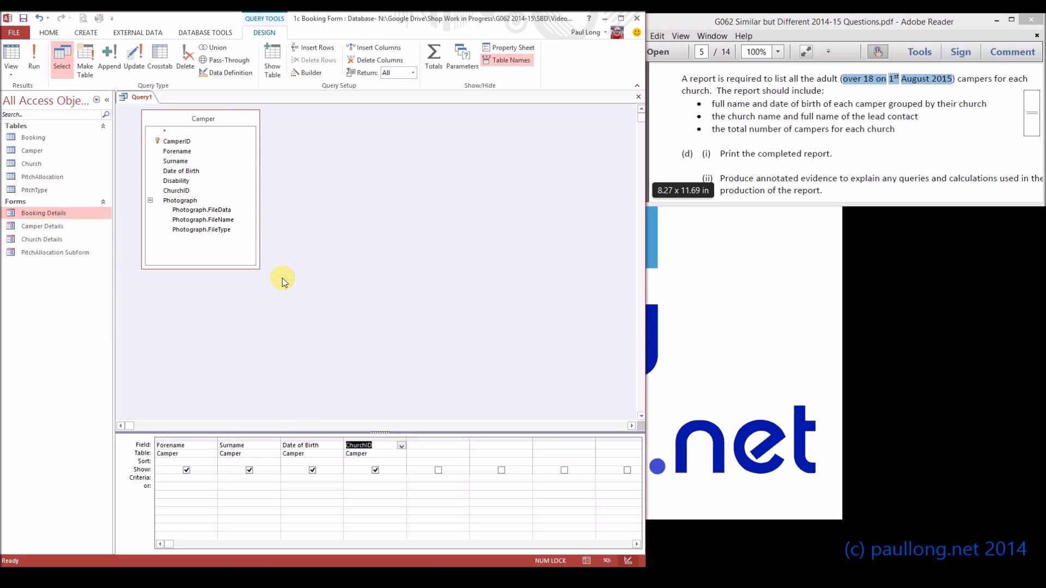
- Widen the Date of Birth column and set its criterion to <=dateadd("yyyy",-18,"01/08/2015")
left_click(305, 481)
left_click_drag(342, 439, 415, 445)
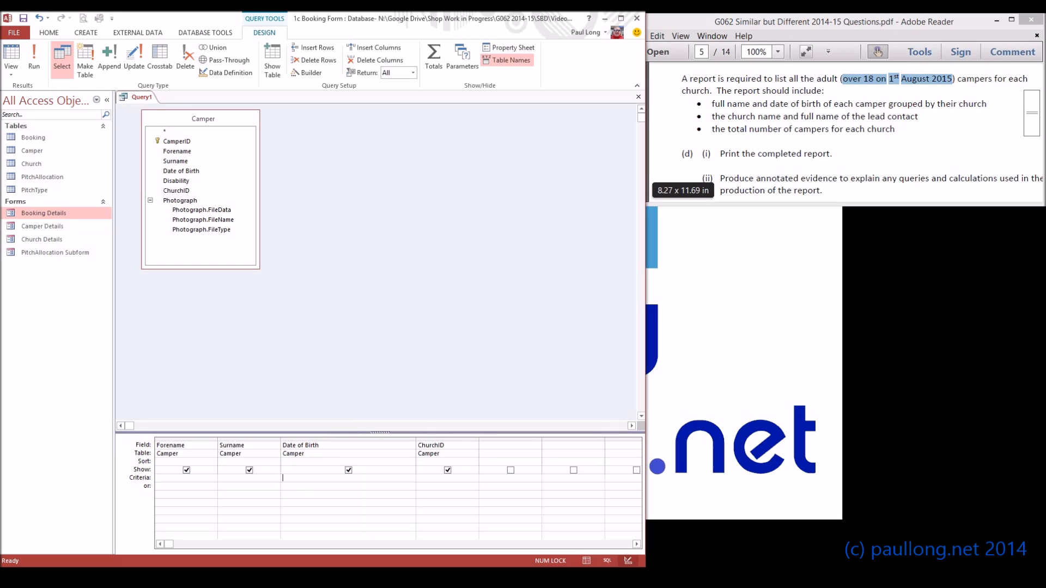
type("<")
type("=dateadd")
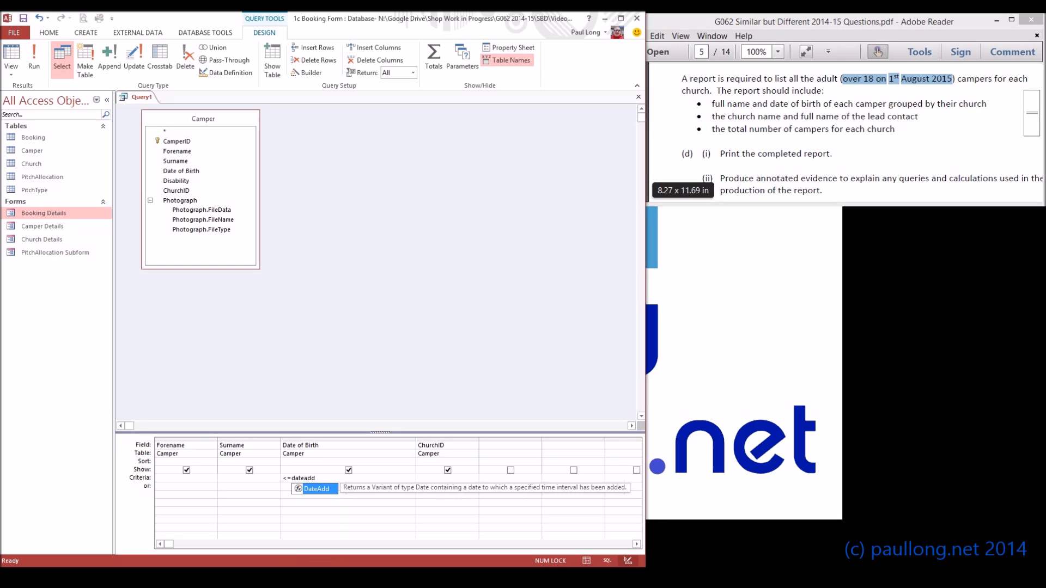
type("(")
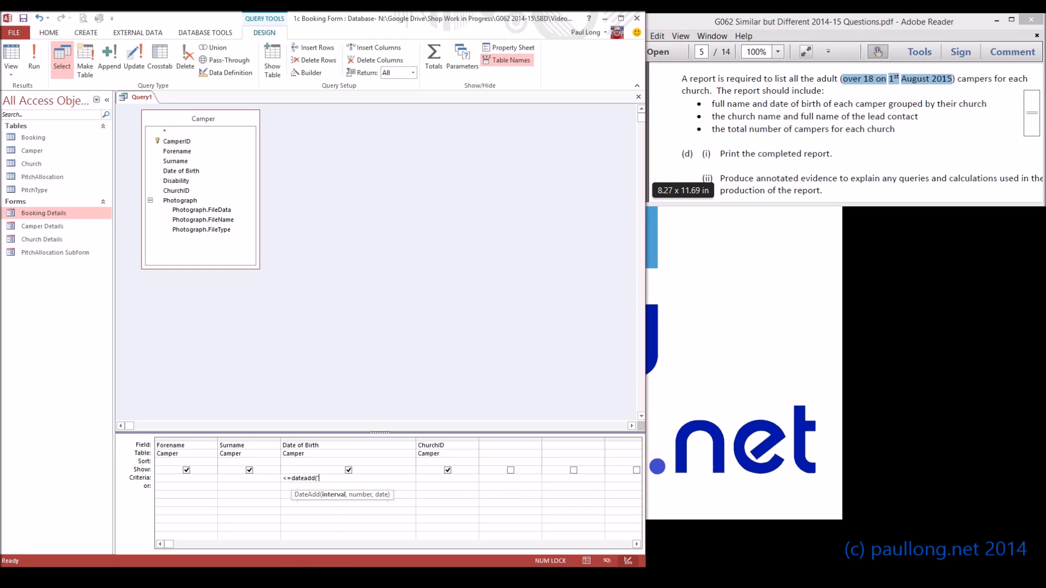
type("\"yy")
type("18")
type(",\"01/")
key("BackSpace")
key("BackSpace")
key("BackSpace")
type("1/08/2015")
type("\")")
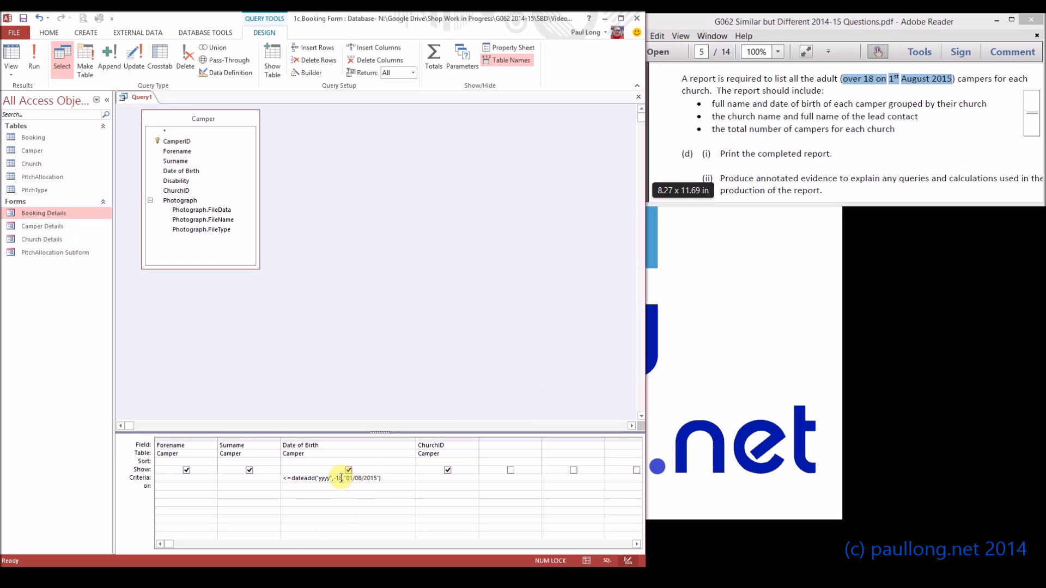
- Examine the interval, number and date arguments of the DateAdd criterion
left_click(356, 478)
left_click_drag(355, 478, 376, 478)
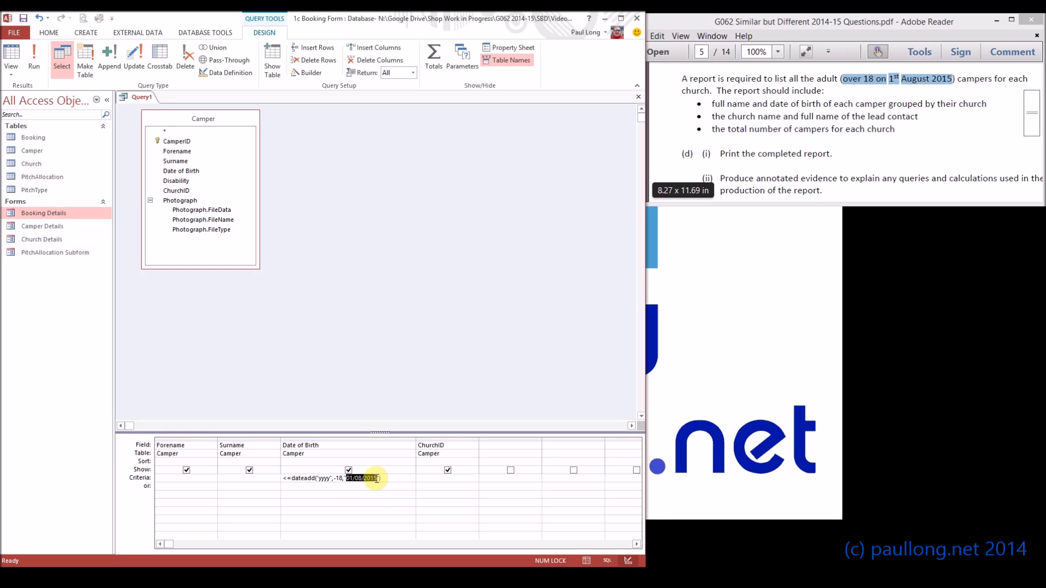
left_click(338, 478)
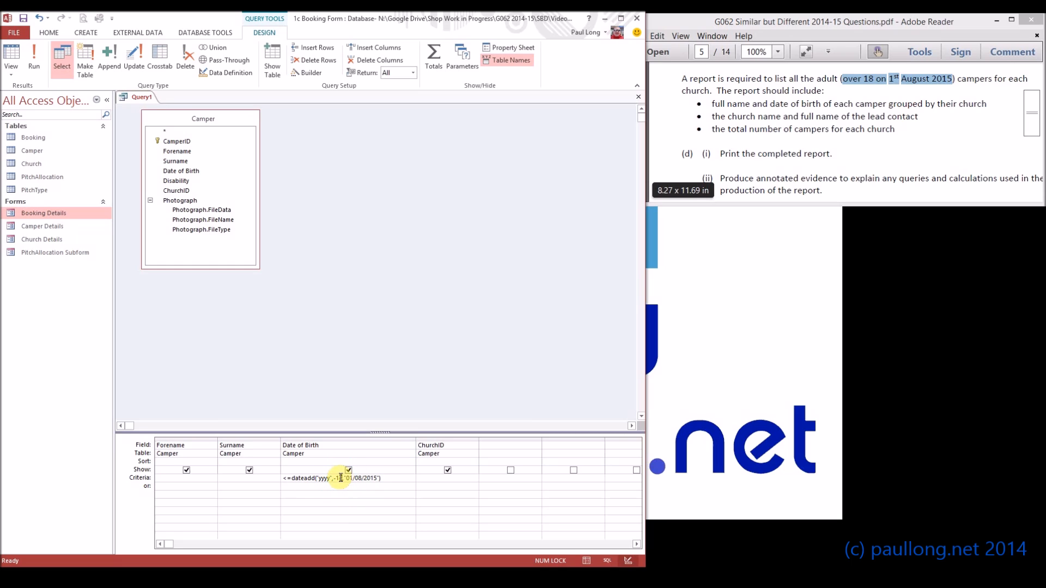
double_click(338, 477)
double_click(321, 478)
left_click(383, 479)
left_click_drag(383, 479, 346, 480)
left_click(348, 489)
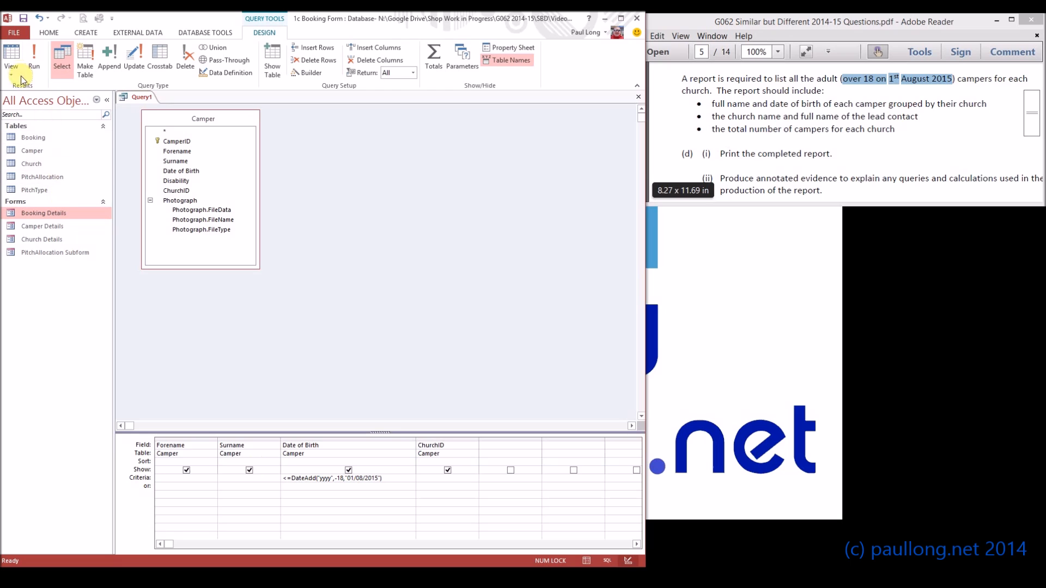
- Run the query to review the adult campers' dates of birth, then return to Design View
left_click(11, 56)
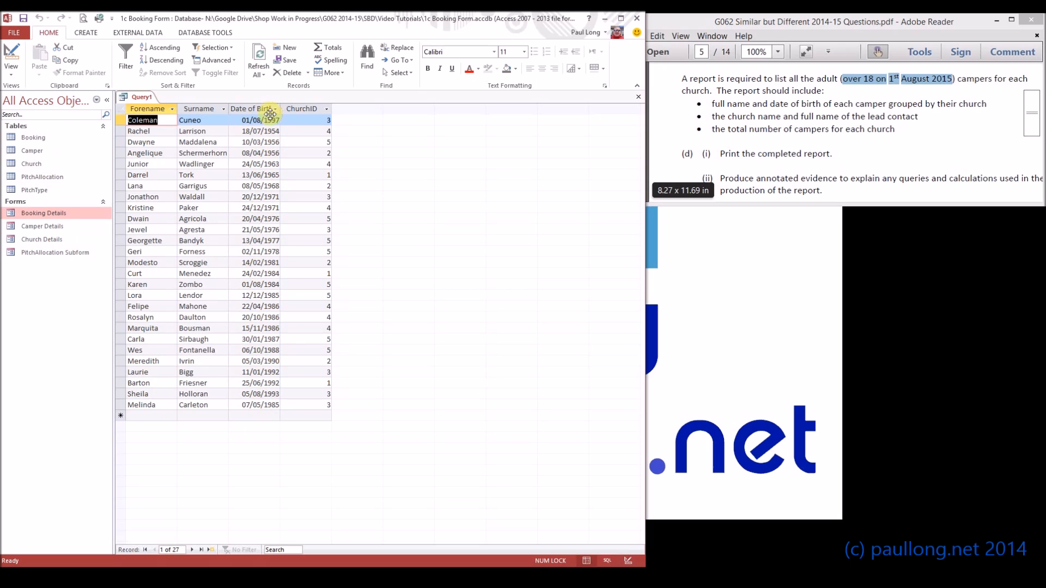
left_click_drag(241, 120, 282, 123)
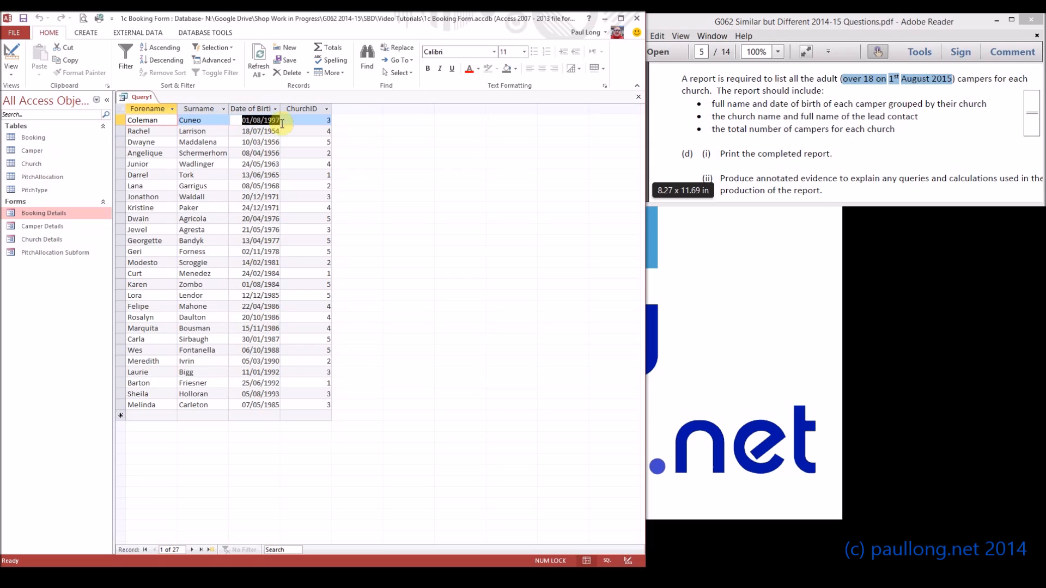
left_click(11, 54)
left_click_drag(347, 478, 363, 478)
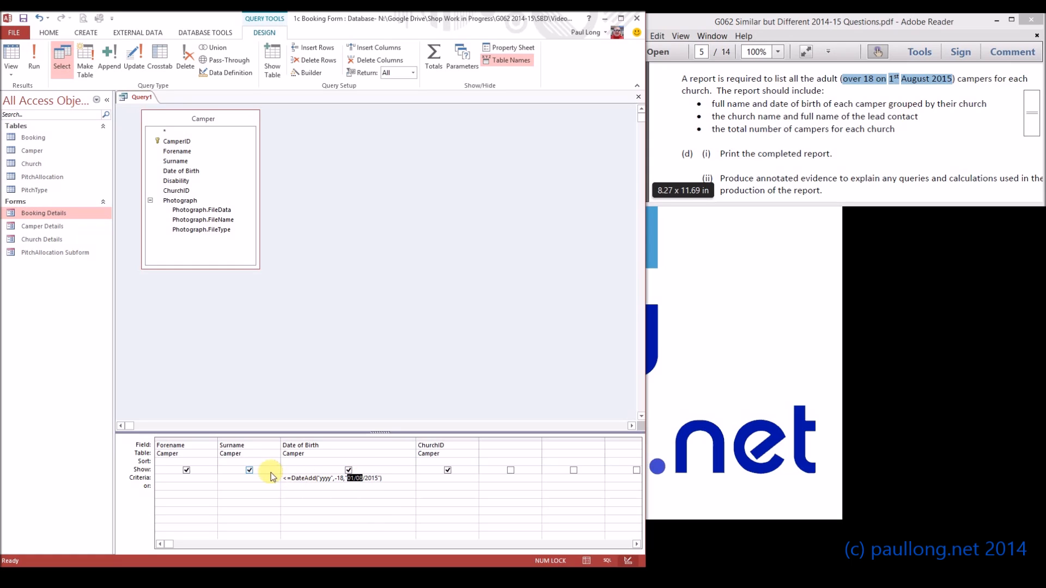
left_click(311, 489)
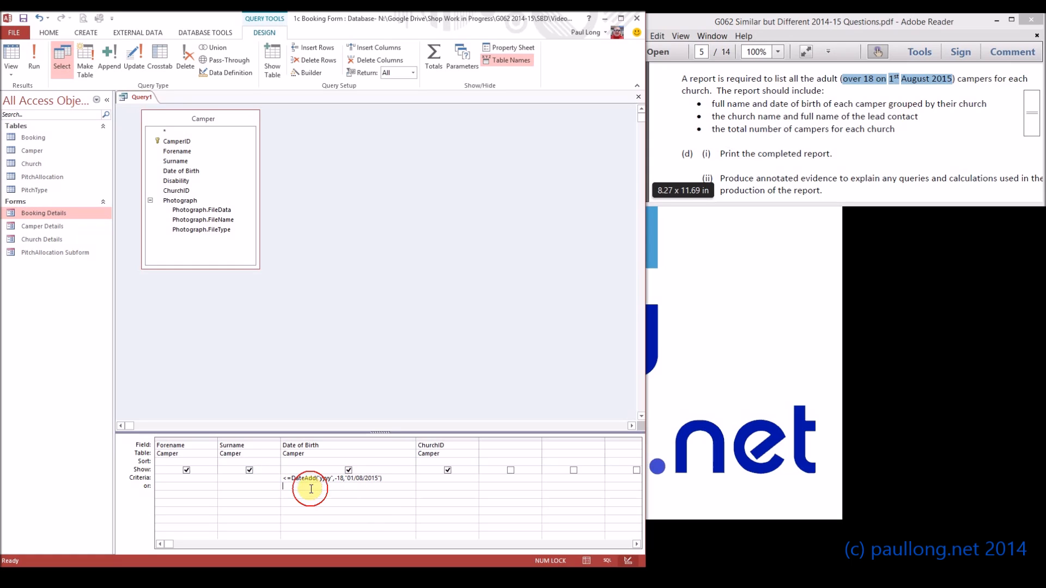
- Save the query as Qry Adult Campers and close it
left_click(24, 19)
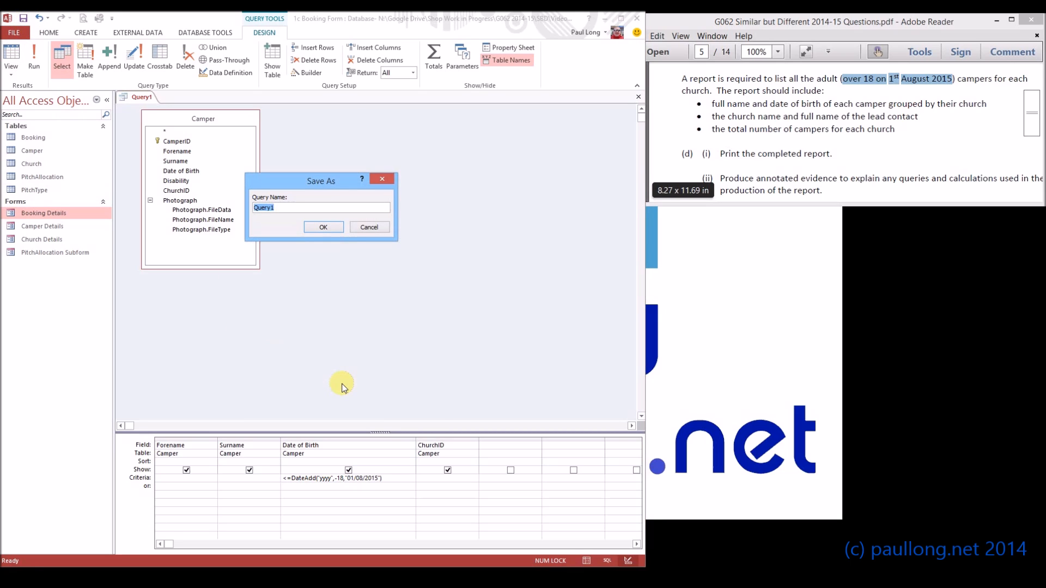
type("Qry Adult Campers")
left_click(328, 227)
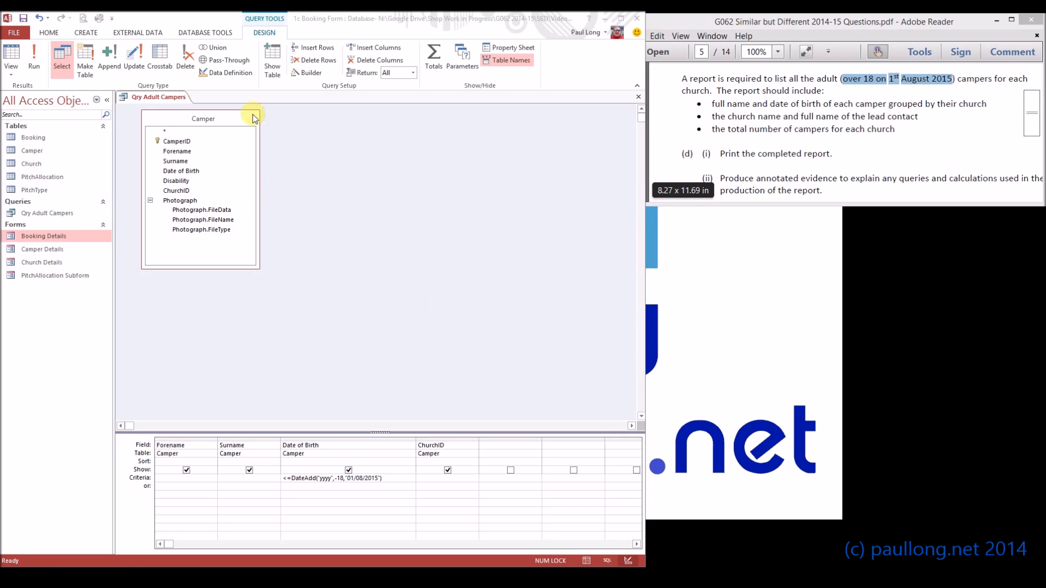
right_click(169, 98)
left_click(196, 119)
- Start the Report Wizard and add Church Name, Contact Forename and Contact Surname from the Church table
left_click(92, 33)
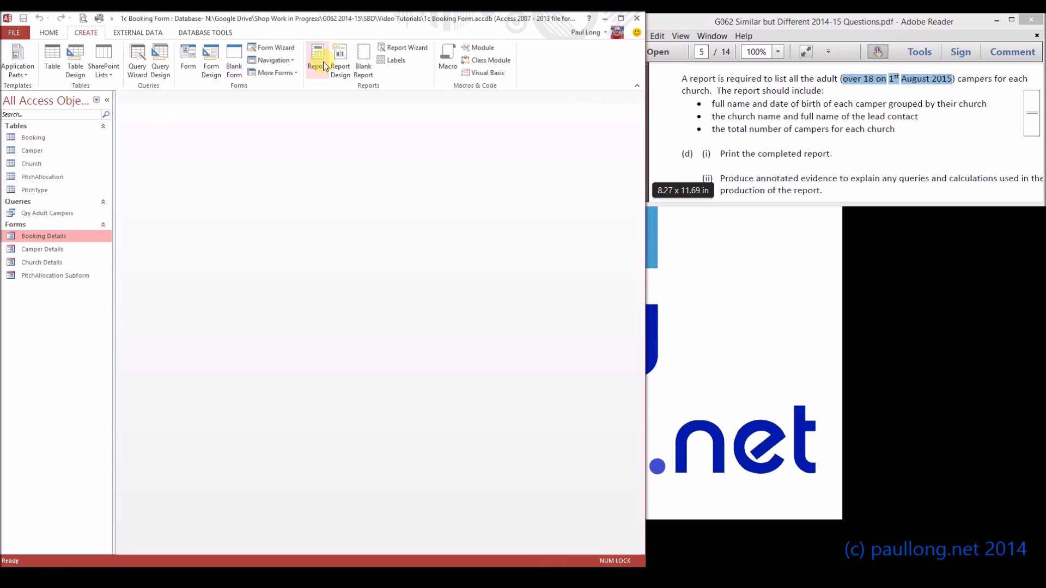
left_click(404, 47)
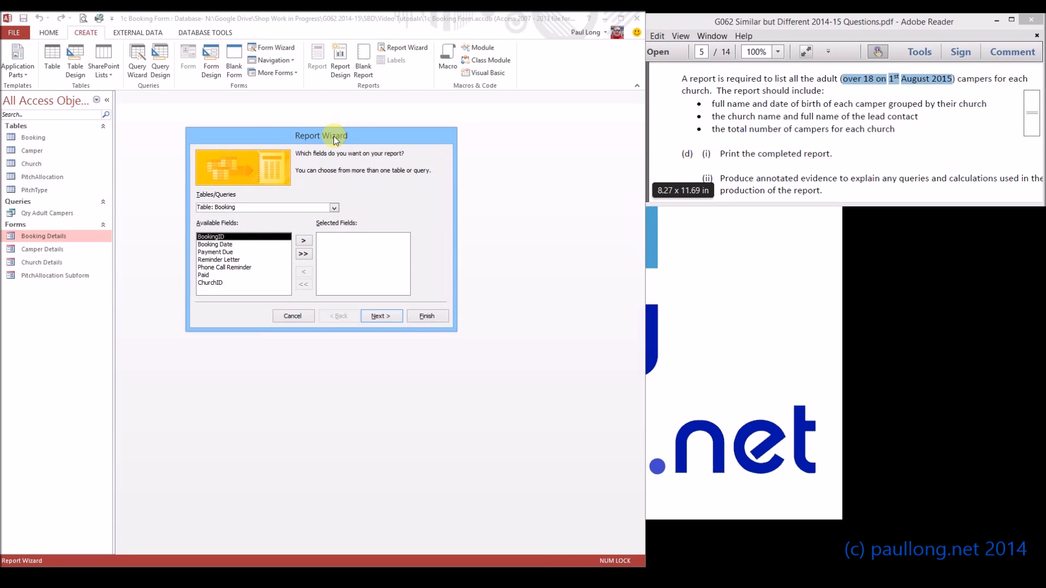
left_click(335, 207)
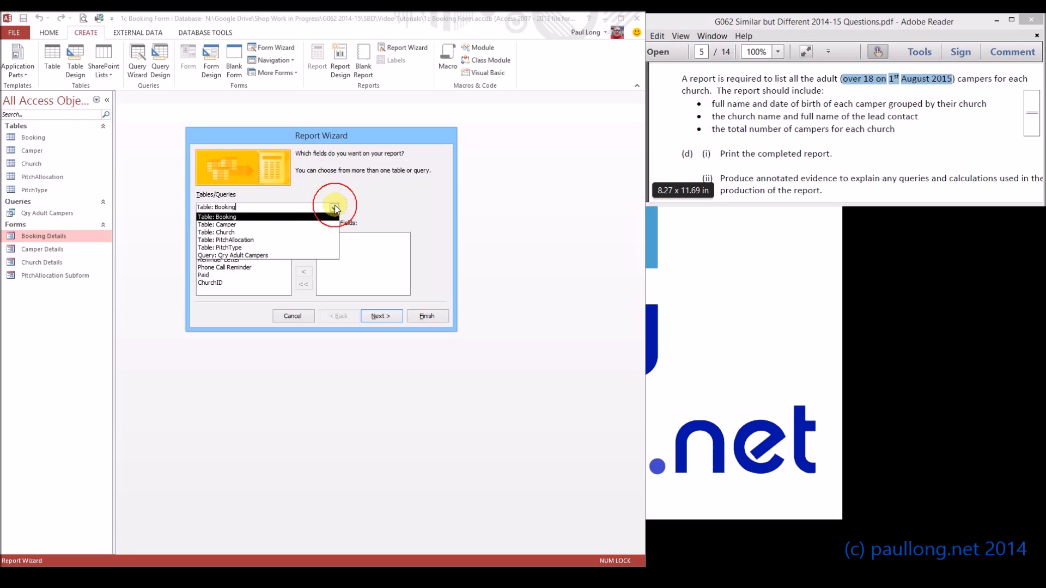
left_click(255, 233)
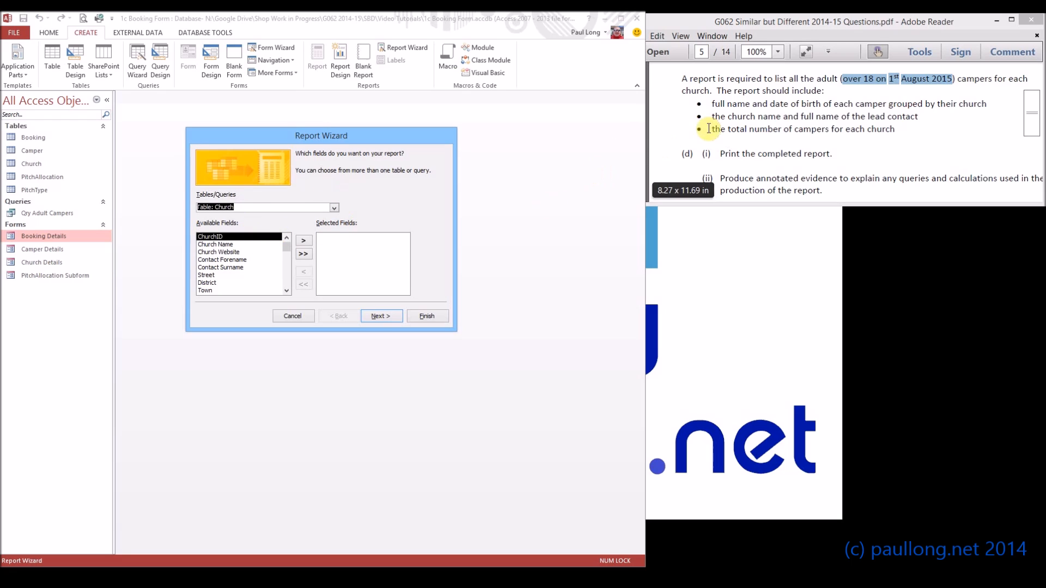
left_click_drag(713, 118, 915, 119)
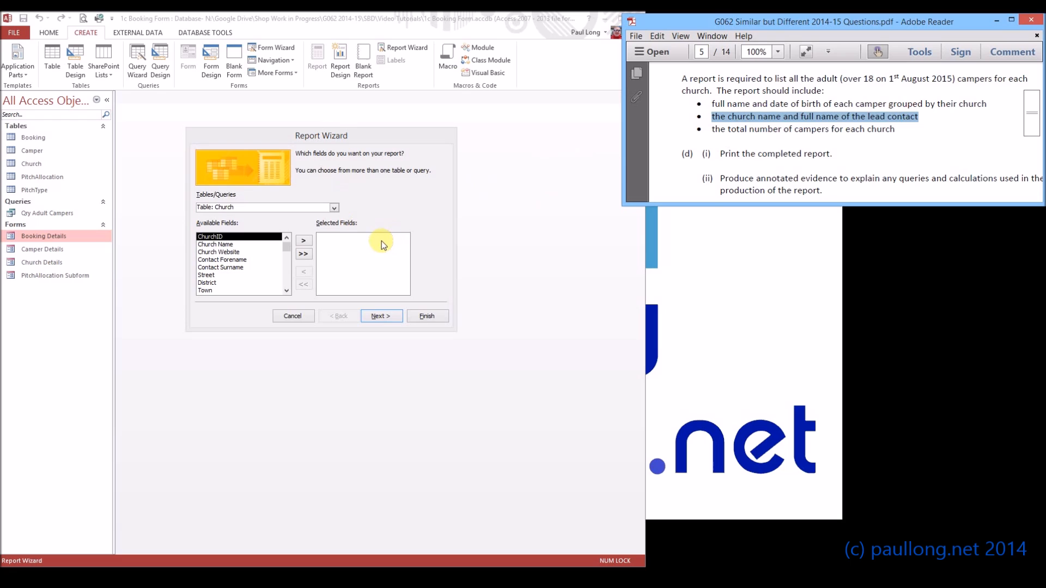
left_click(247, 245)
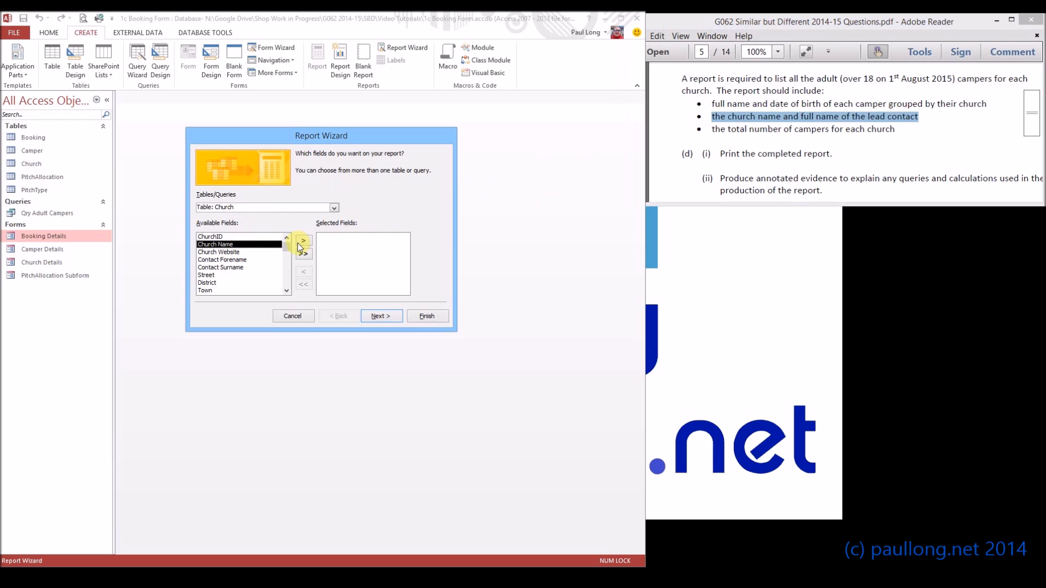
left_click(303, 241)
left_click(239, 252)
left_click(303, 241)
left_click(303, 240)
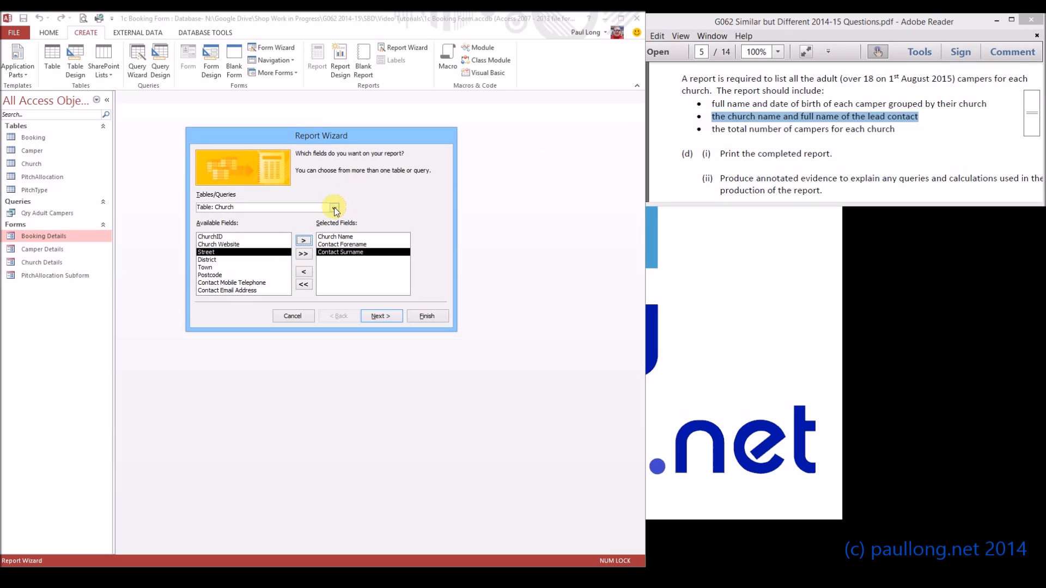
- Add Forename, Surname and Date of Birth from Qry Adult Campers and view the data by Church
left_click(333, 208)
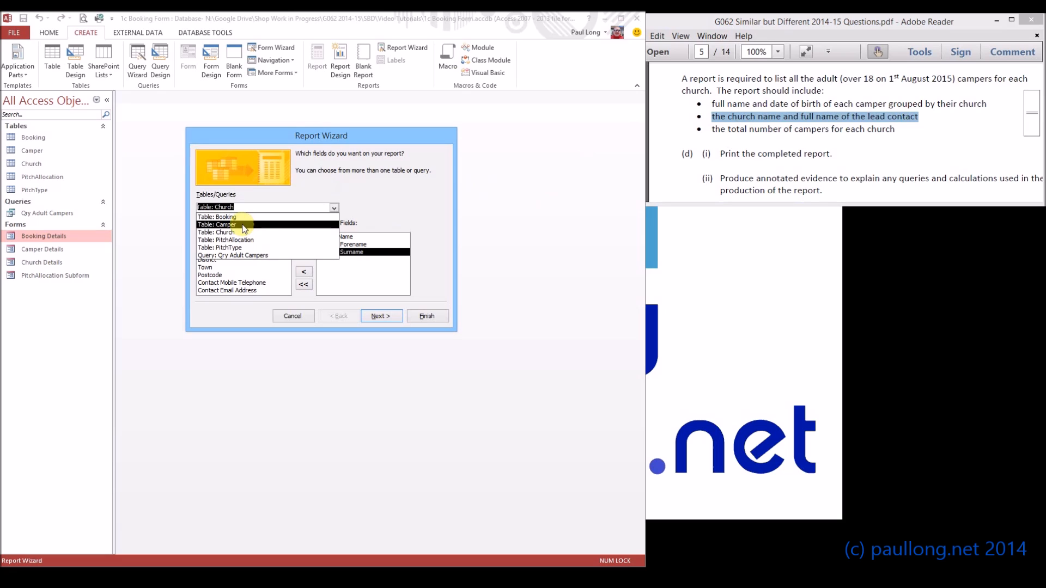
left_click(240, 256)
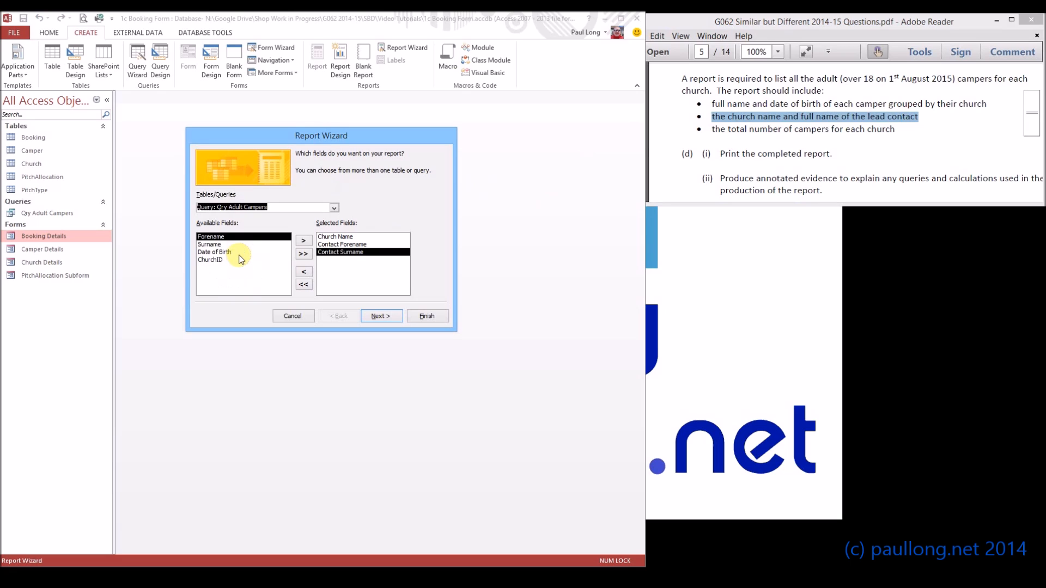
left_click(301, 242)
left_click(303, 242)
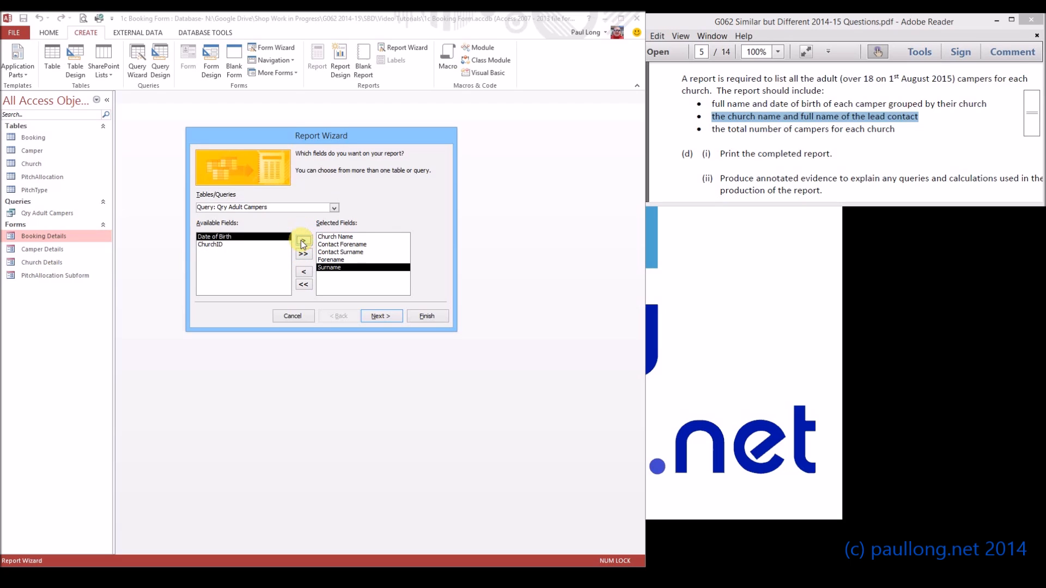
left_click(303, 242)
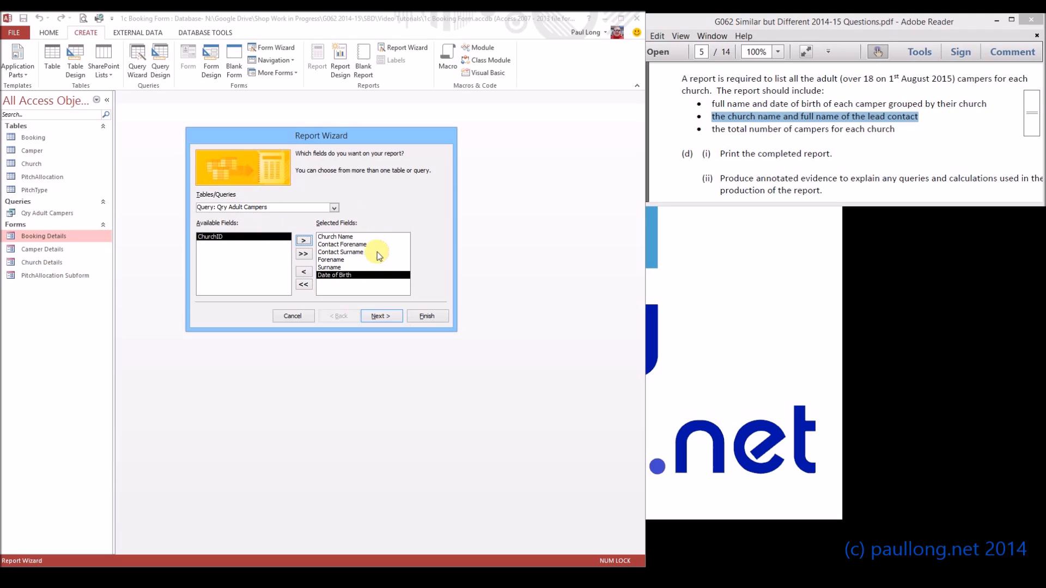
left_click(381, 317)
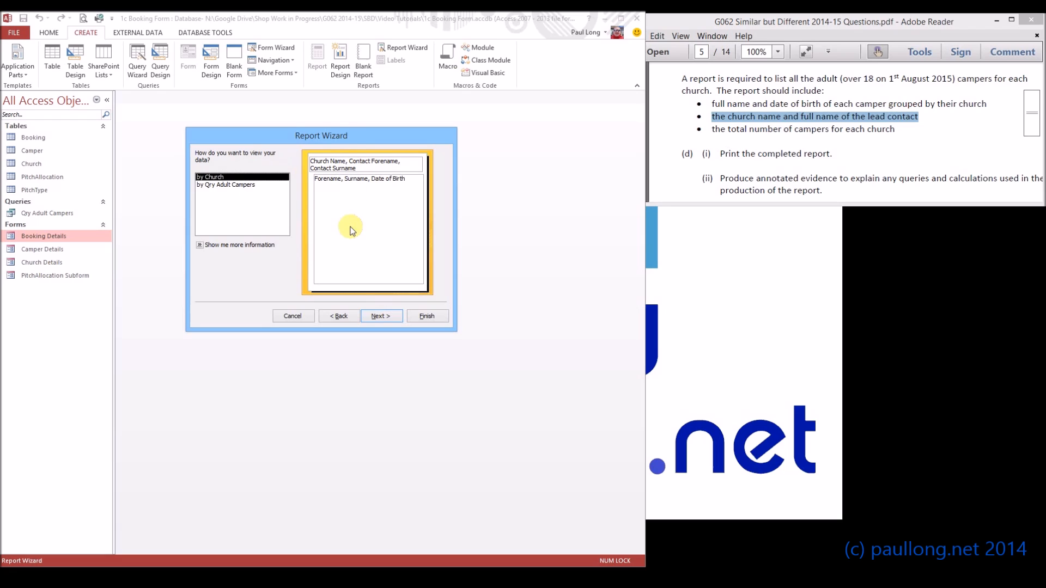
left_click(381, 316)
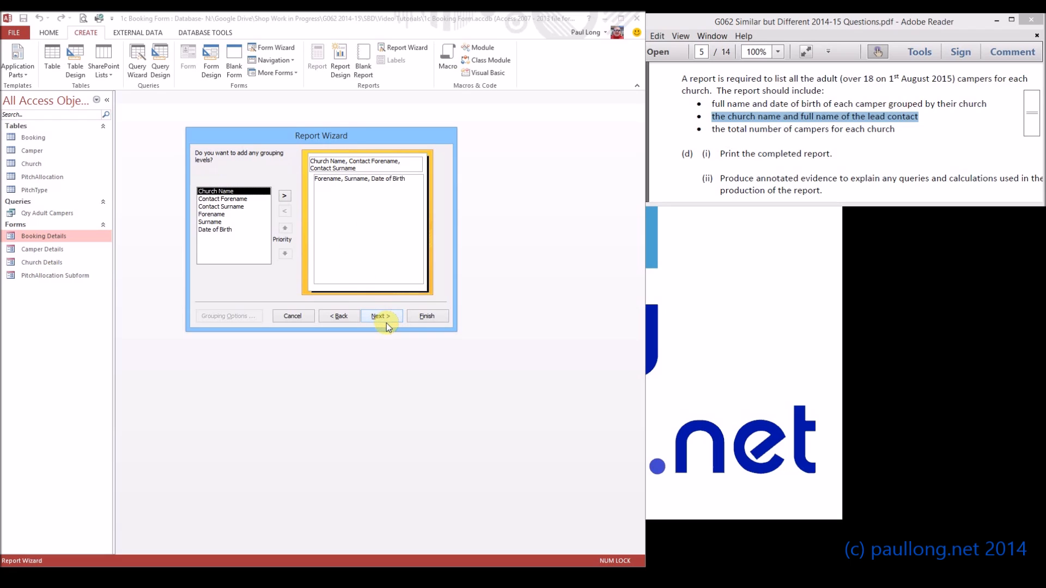
- Skip grouping and sorting in the Report Wizard and choose the Outline layout
left_click(396, 316)
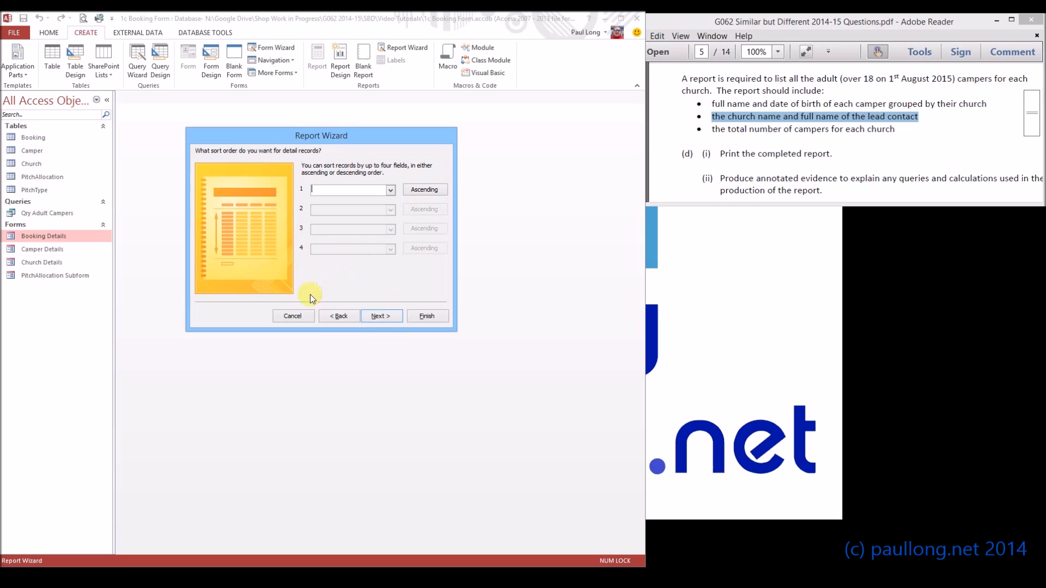
left_click(381, 318)
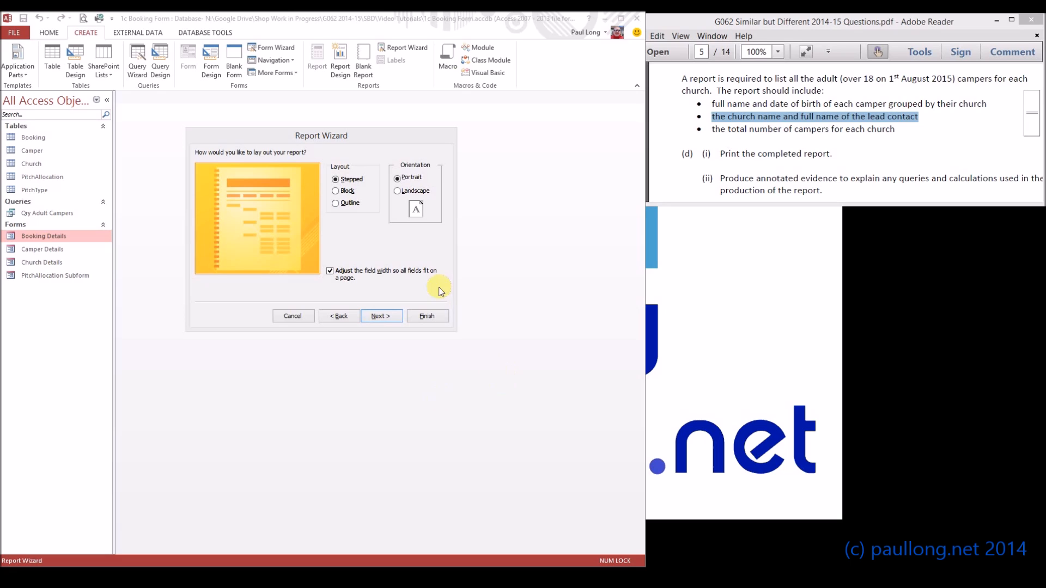
left_click(337, 203)
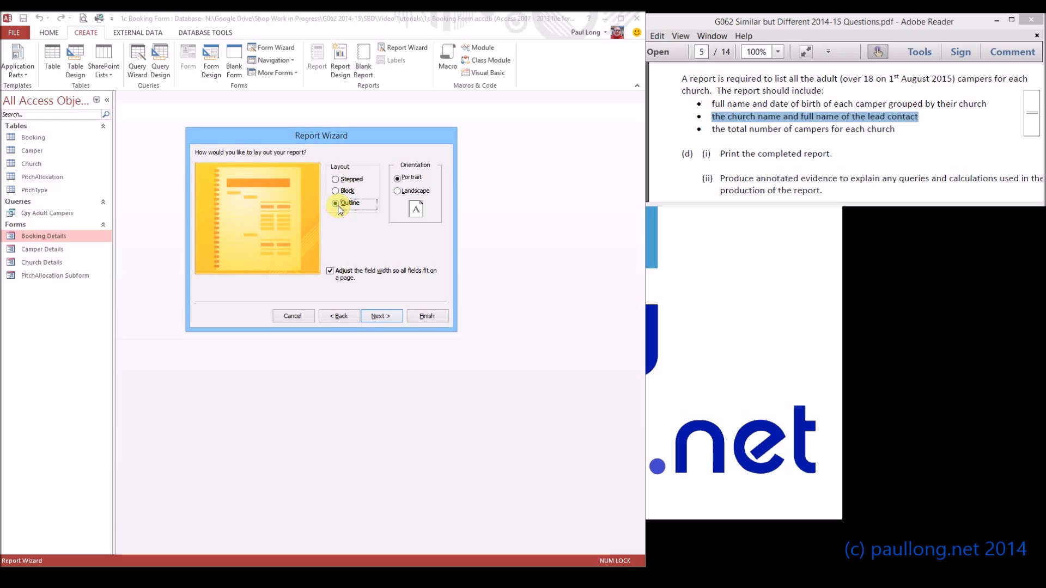
left_click(383, 316)
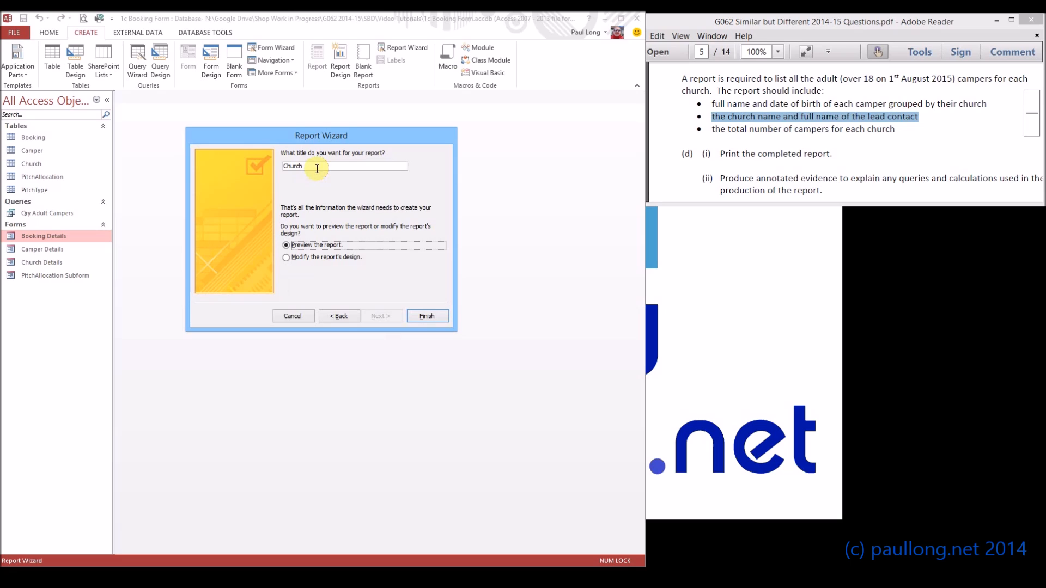
- Title the report "Adult Campers on 1st August 2015" and finish the wizard
left_click_drag(315, 166, 262, 165)
type("Adult Campers on")
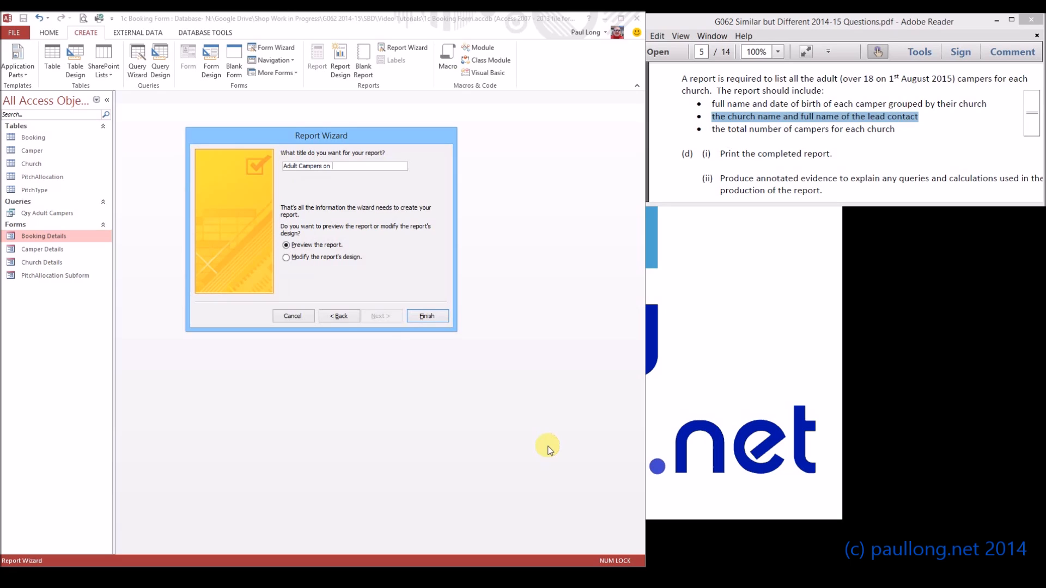
type(" 1st August 2015")
left_click(424, 316)
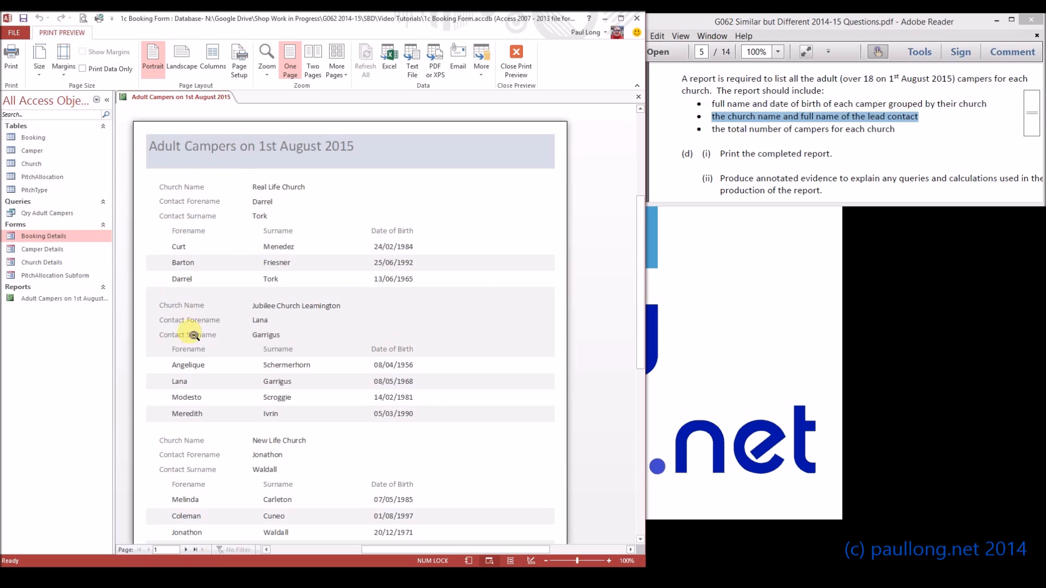
- Scroll through the report preview to review the campers grouped by church
scroll(326, 376, "down", 5)
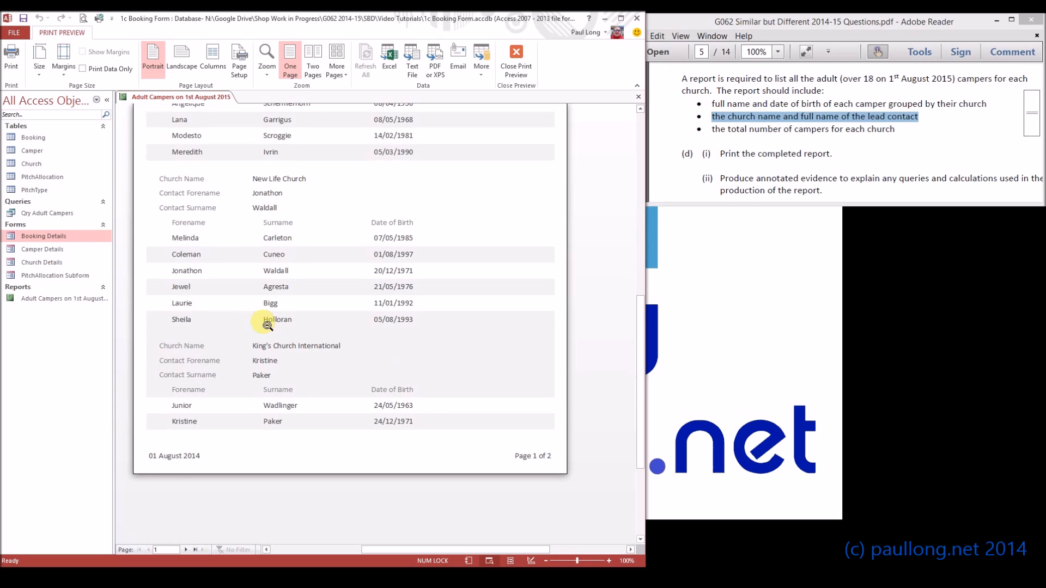
scroll(267, 326, "up", 6)
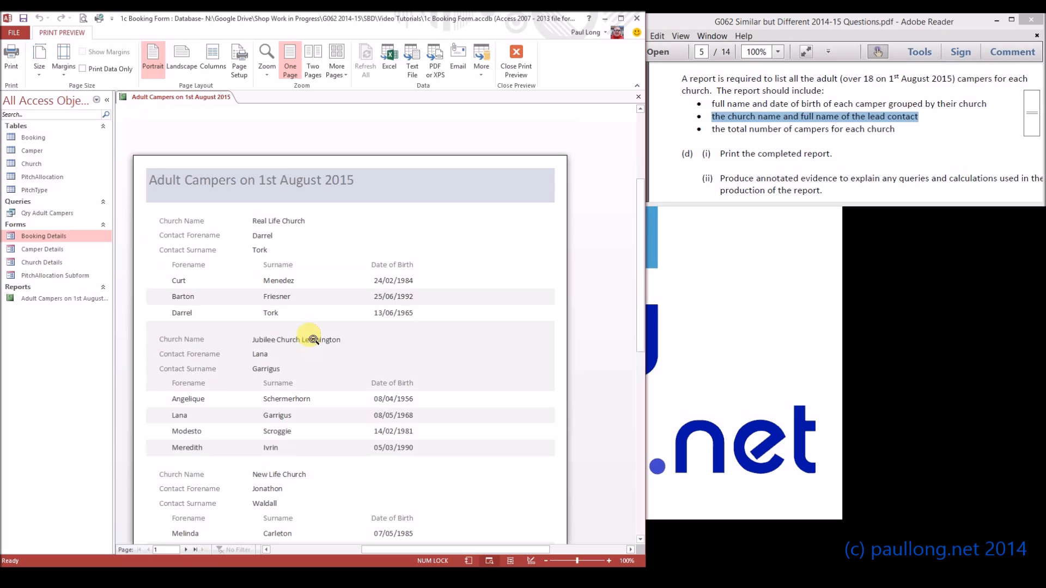
scroll(327, 332, "down", 1)
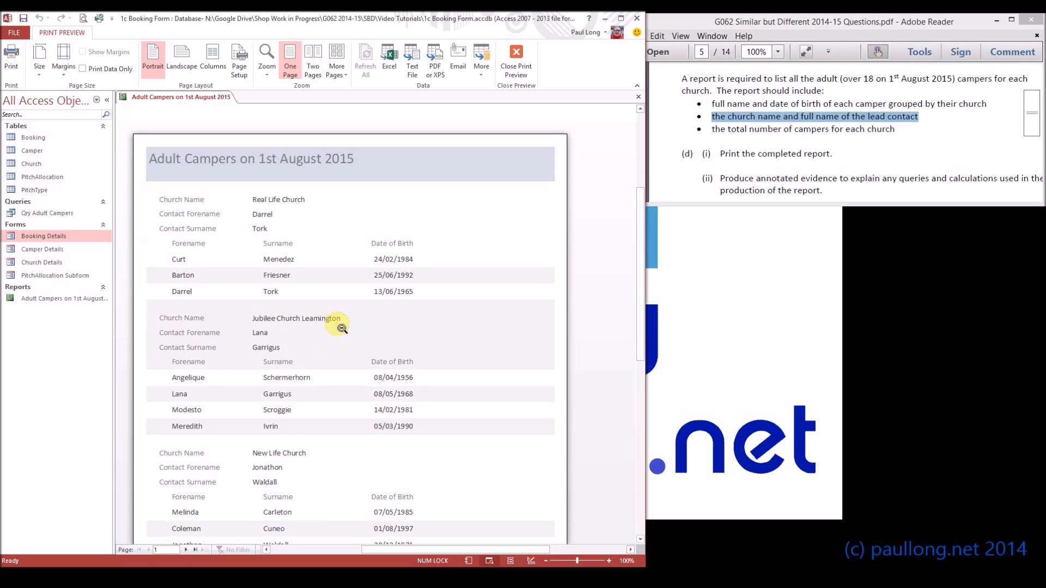
- In Design View, set the report header's background colour to custom RGB 238, 250, 180
left_click(513, 60)
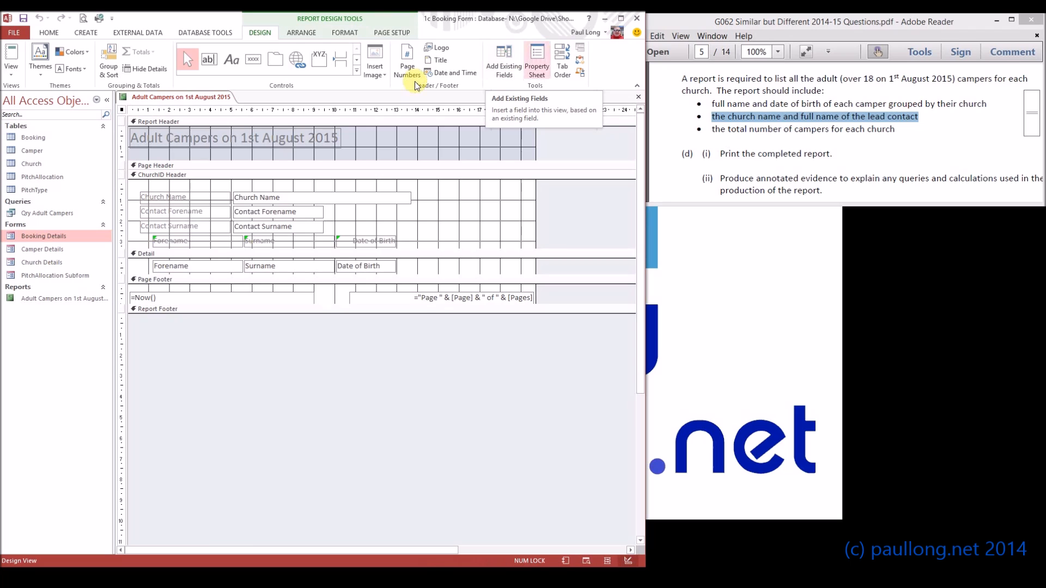
left_click(339, 121)
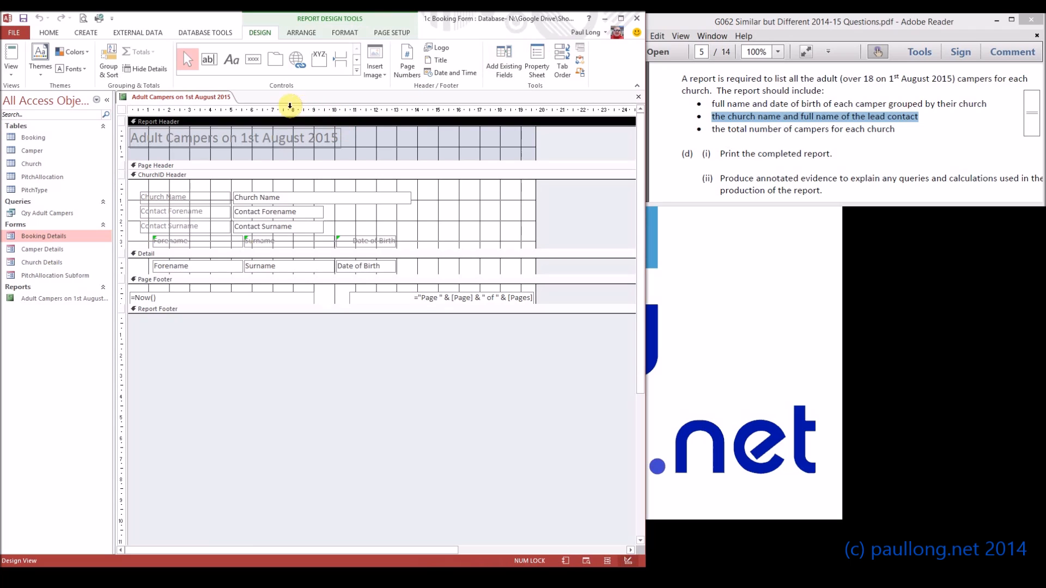
left_click(333, 33)
left_click(145, 69)
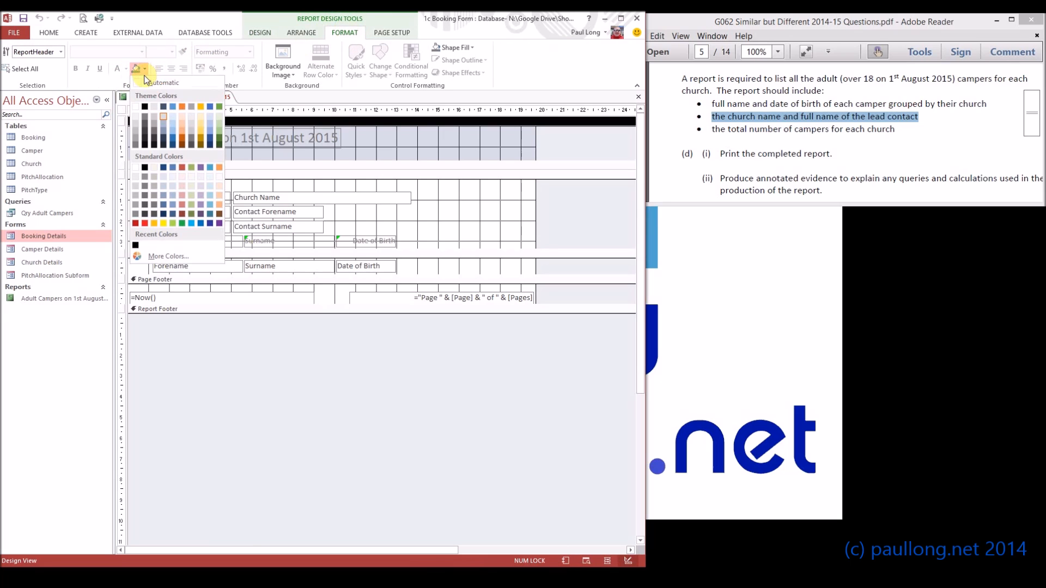
left_click(160, 259)
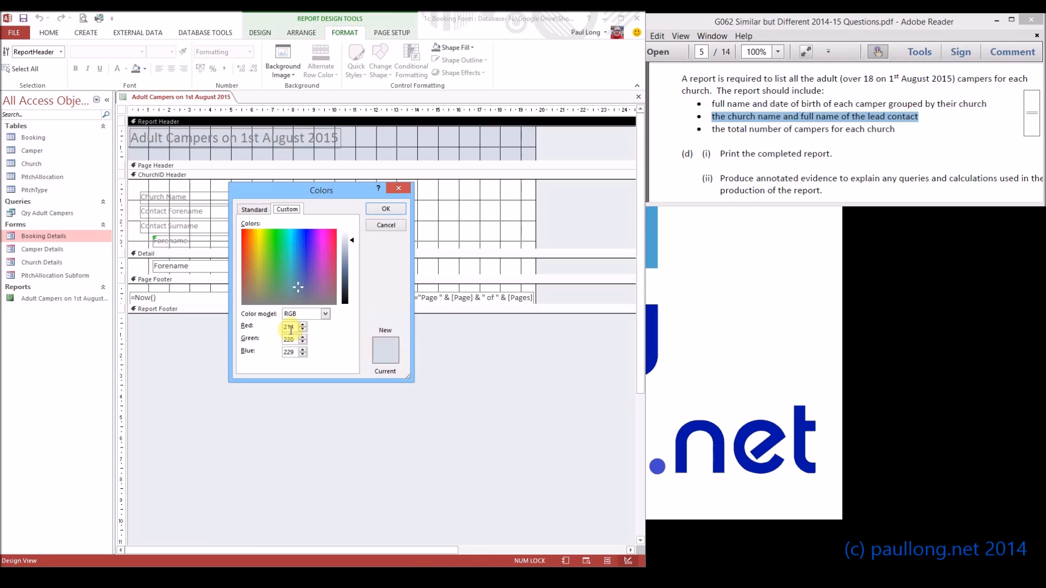
double_click(292, 327)
type("238")
key("Tab")
type("250")
key("Tab")
type("180")
key("Return")
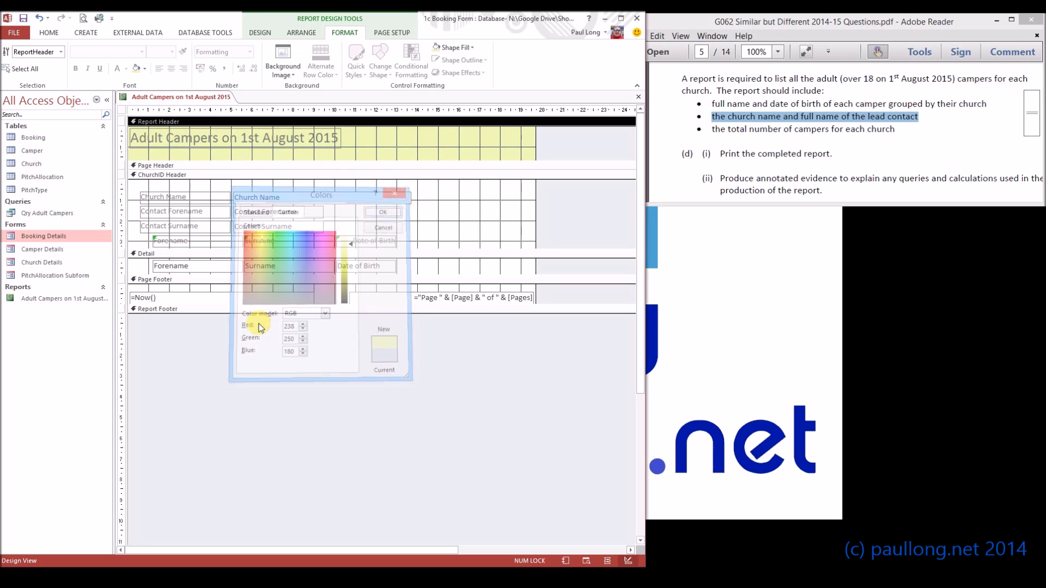
- Apply the same background colour to the church group header, detail, page footer and report footer sections
left_click(214, 167)
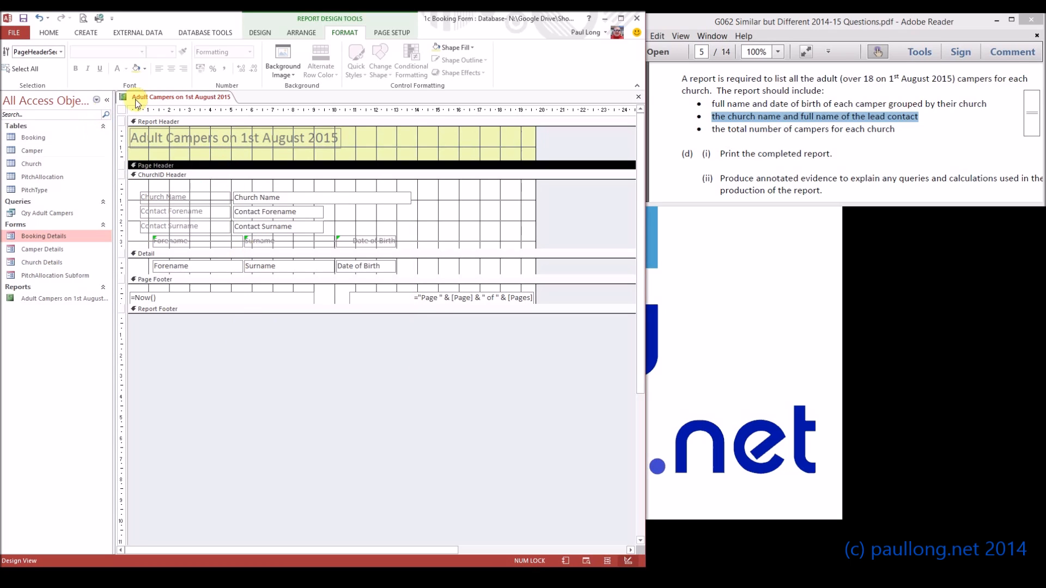
left_click(183, 175)
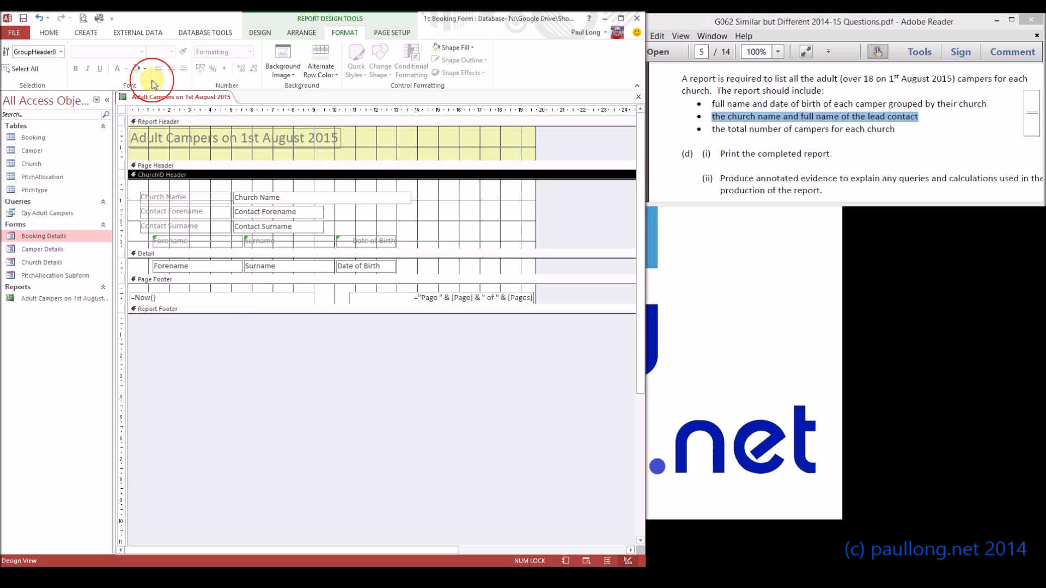
left_click(135, 69)
left_click(180, 254)
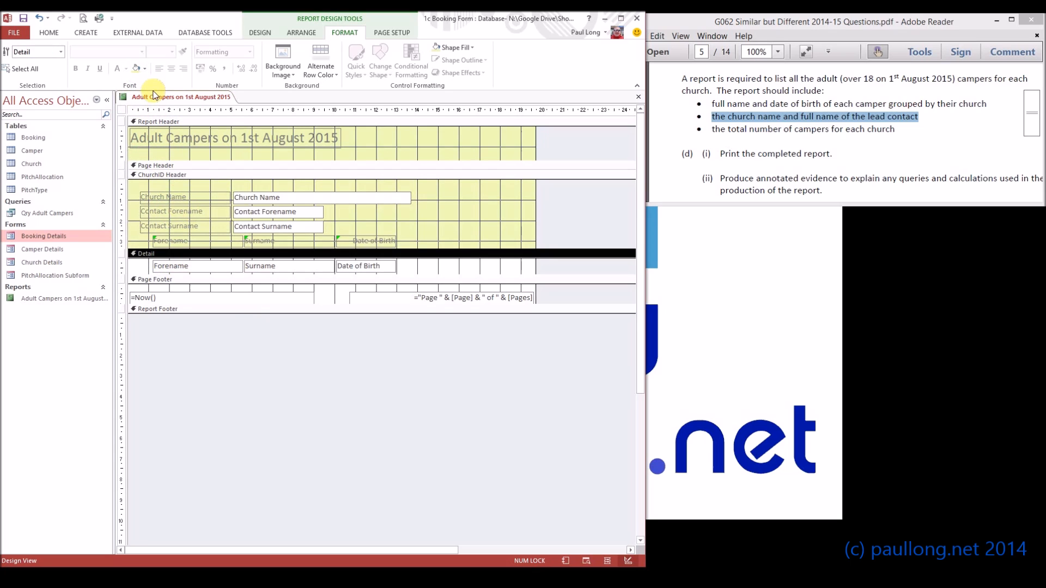
left_click(136, 68)
left_click(180, 279)
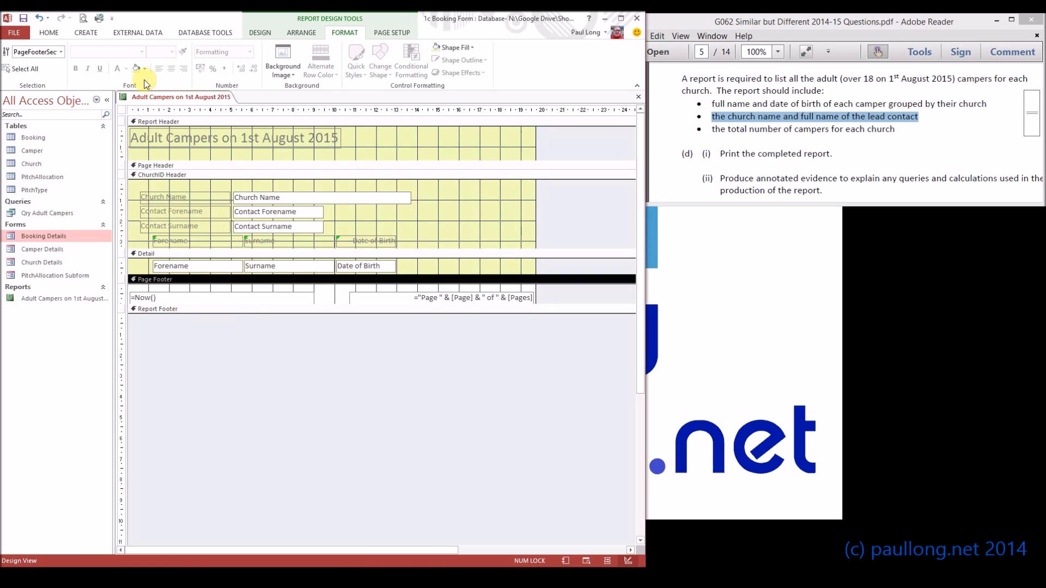
left_click(136, 68)
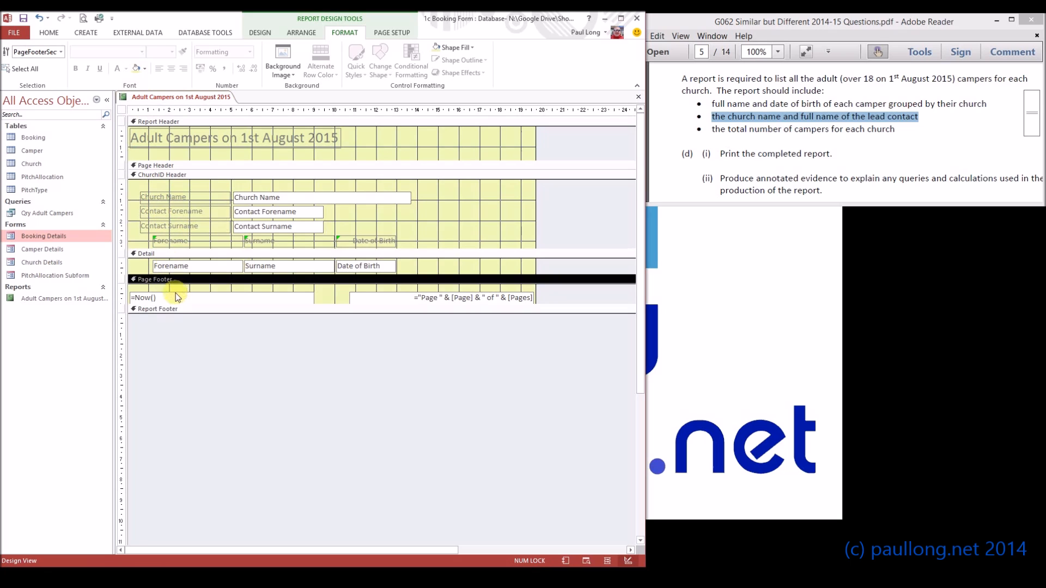
left_click(175, 309)
left_click(136, 69)
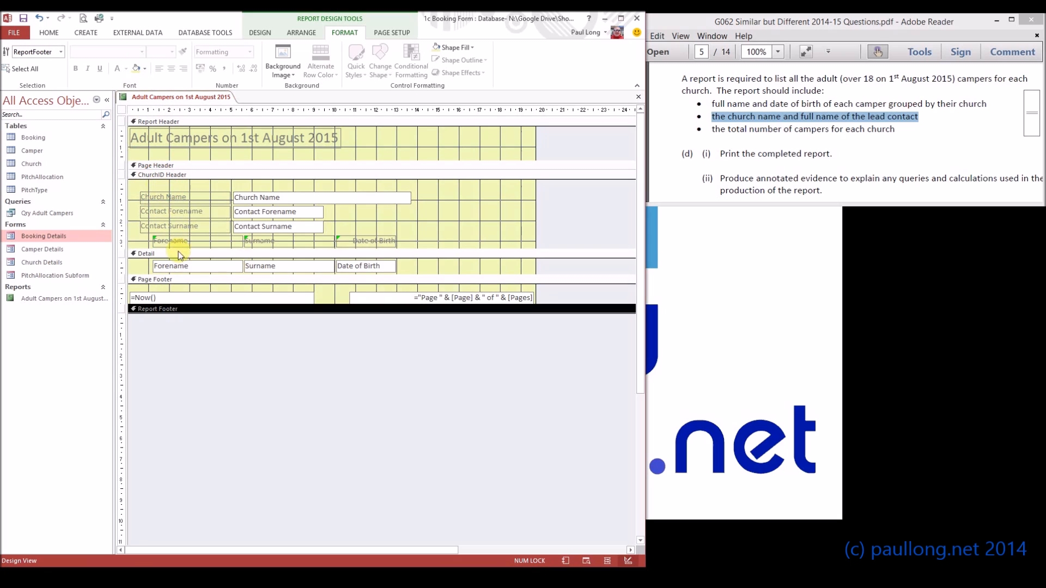
- Check the coloured report in Report View, then return to Design View
left_click(183, 171)
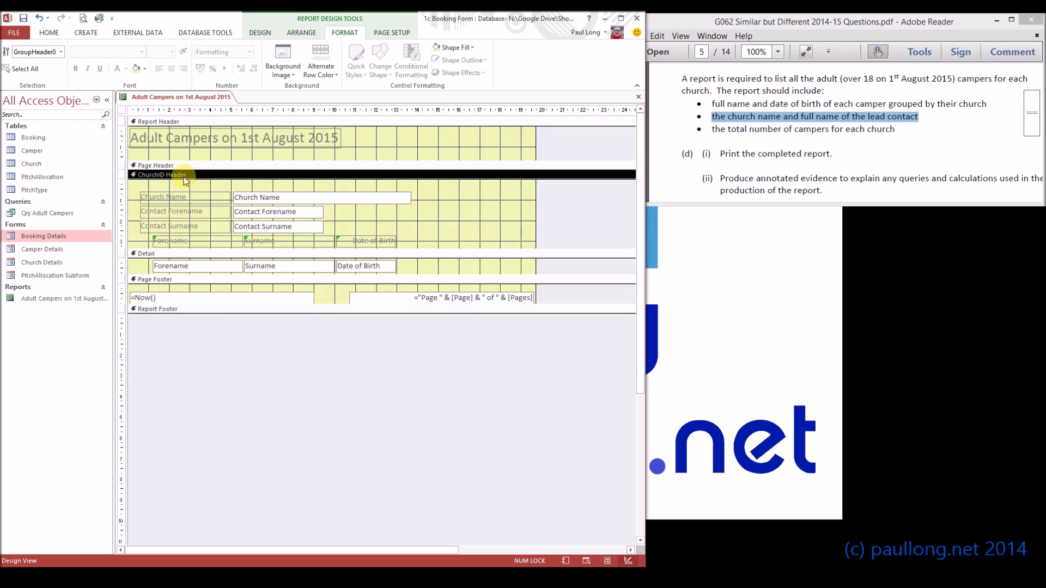
left_click(321, 75)
left_click(321, 75)
left_click(272, 34)
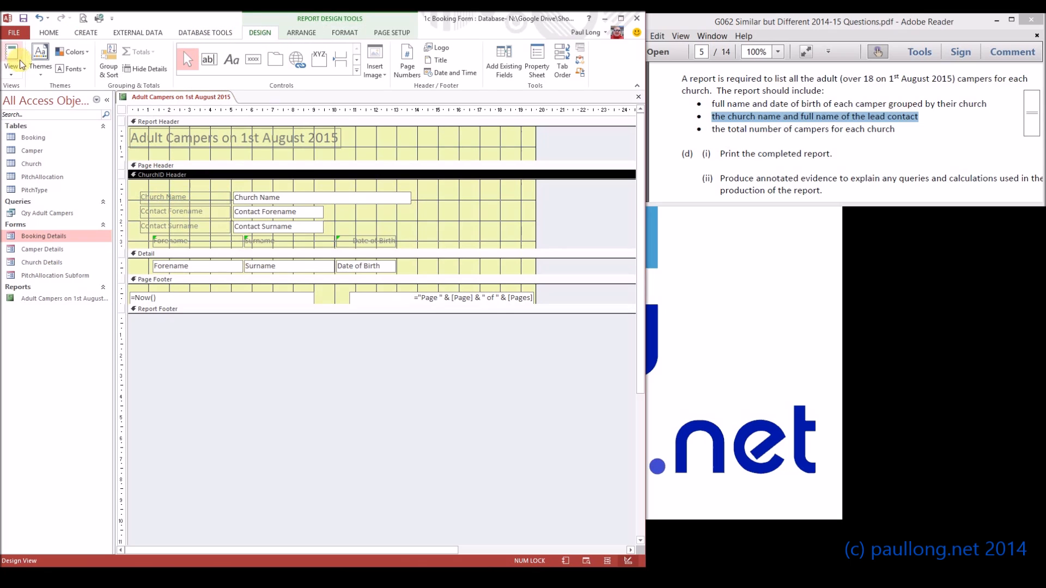
left_click(10, 57)
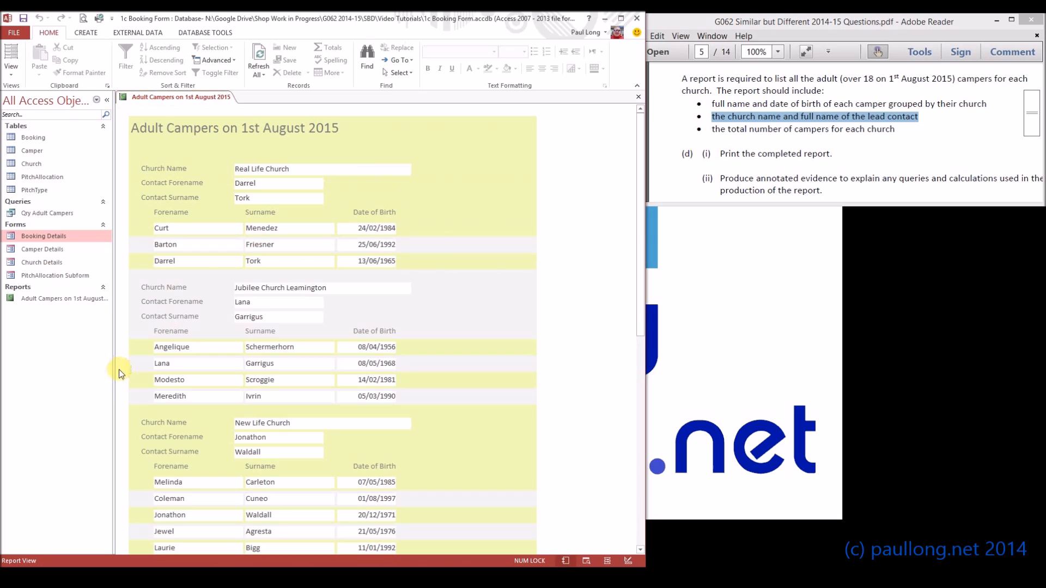
left_click(11, 74)
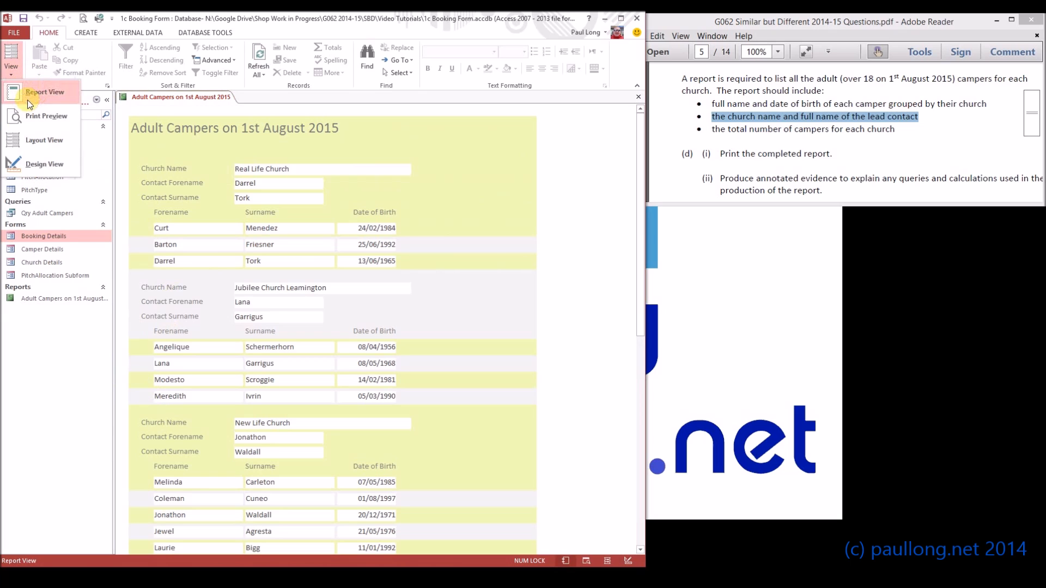
left_click(33, 168)
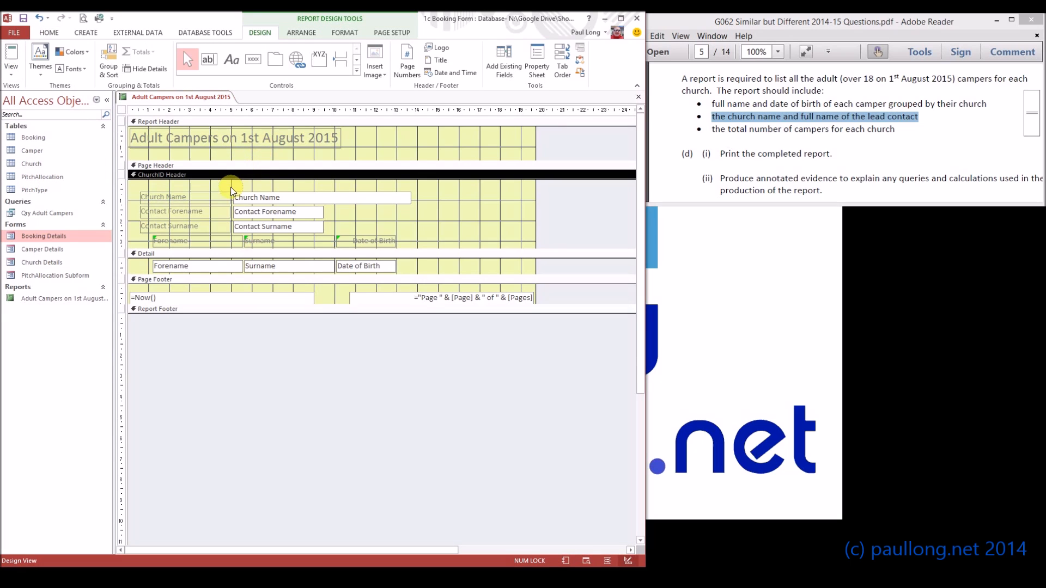
- Set the church group header's alternate row colour to No Color
left_click(336, 34)
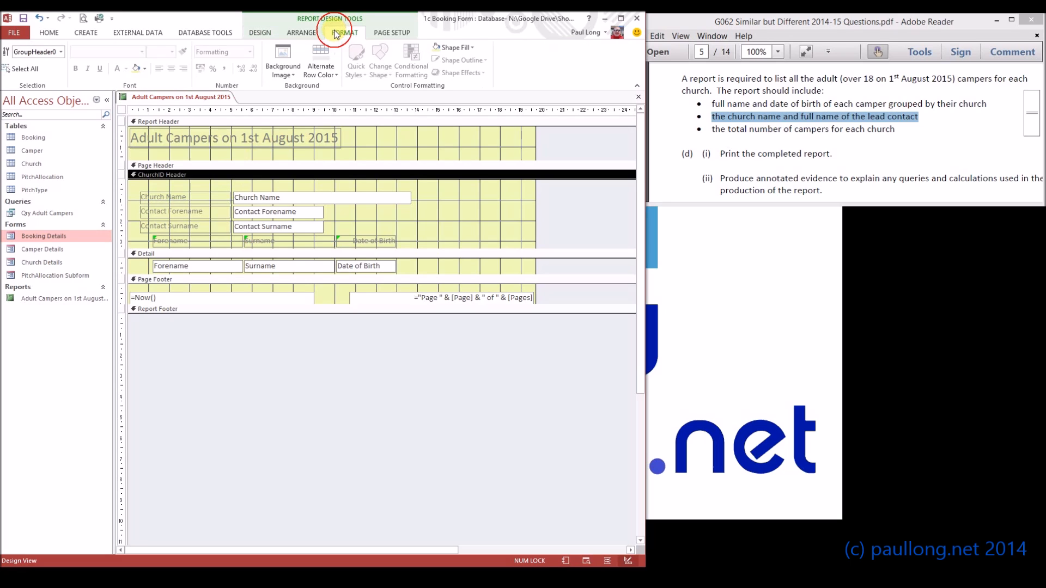
left_click(320, 71)
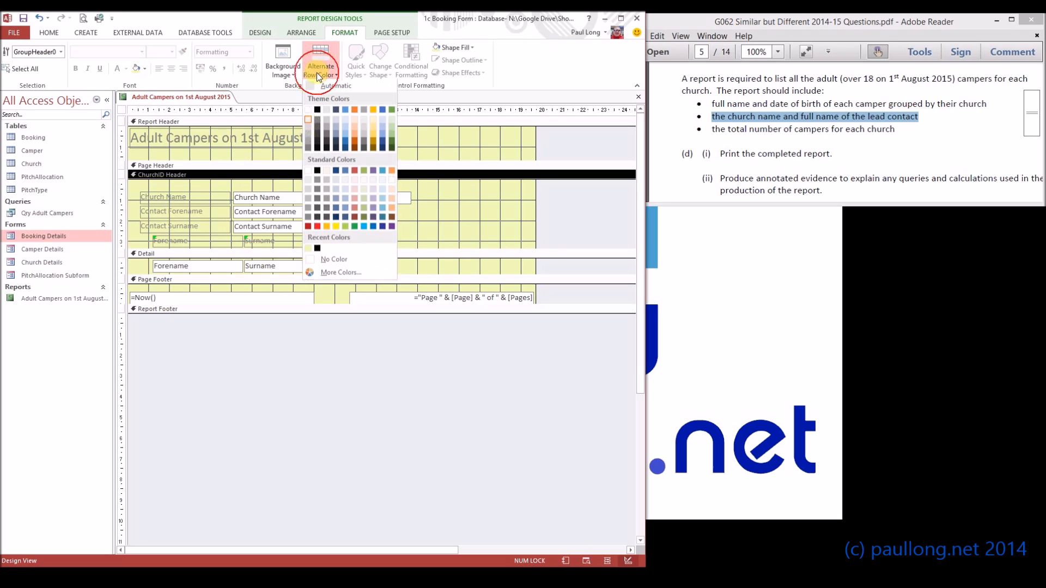
left_click(307, 250)
left_click(233, 258)
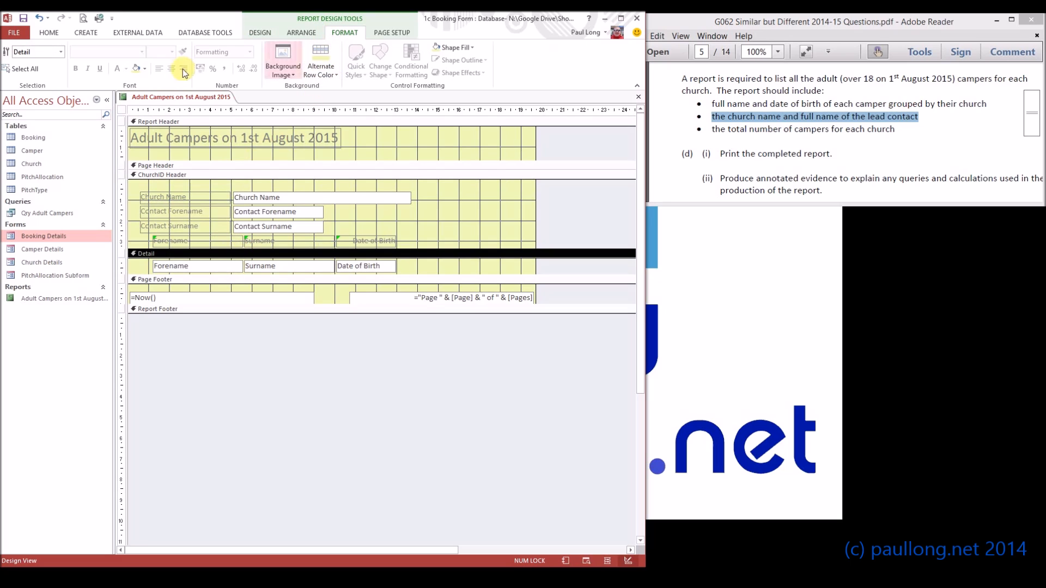
- Switch to Report View and scroll through the report to check the section colours
left_click(260, 32)
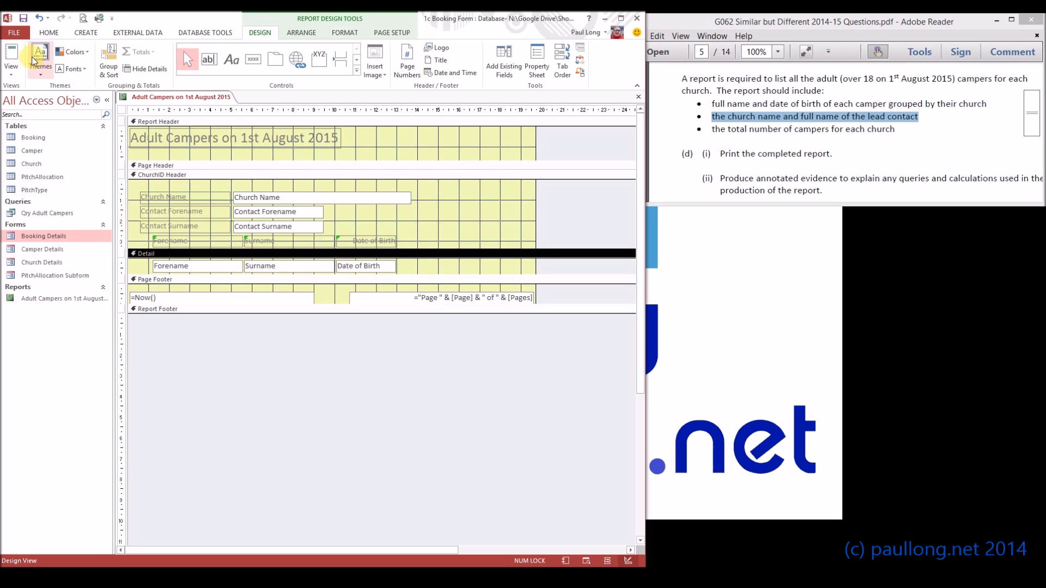
left_click(11, 58)
scroll(475, 298, "down", 1)
scroll(476, 297, "down", 5)
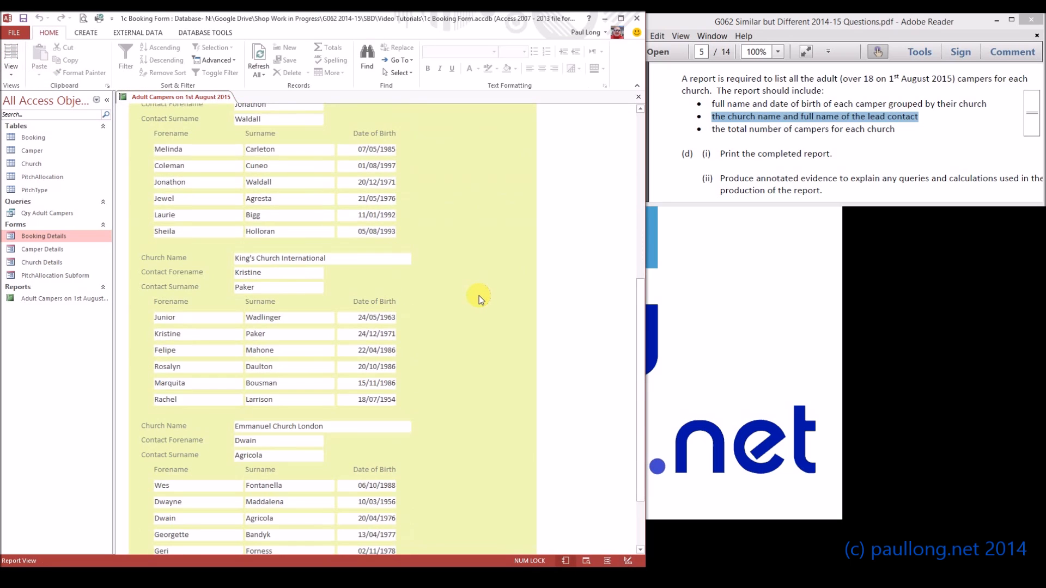
scroll(479, 296, "up", 6)
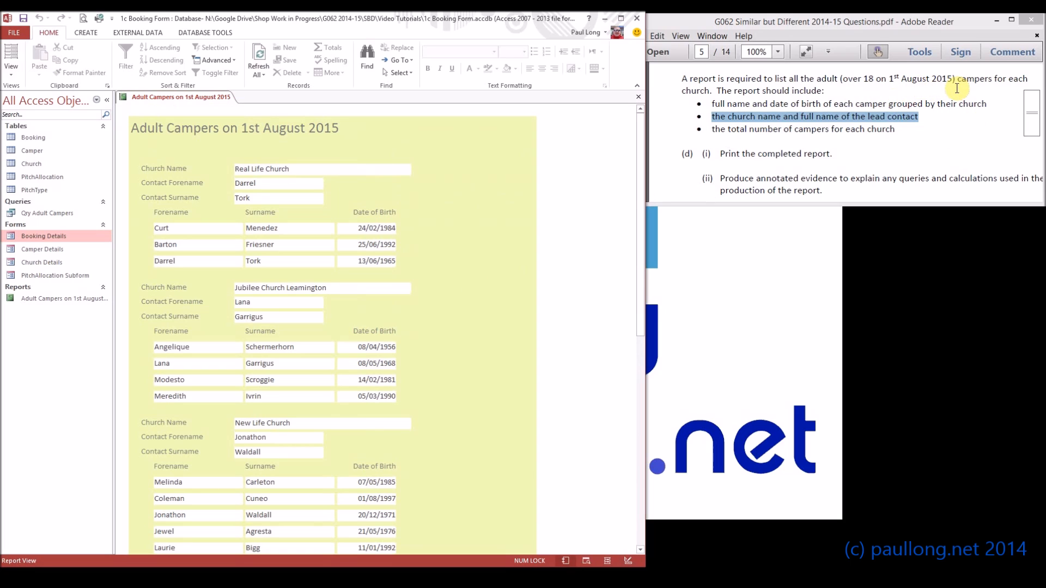
- Reread the report requirements and switch the report back to Design View
left_click(753, 116)
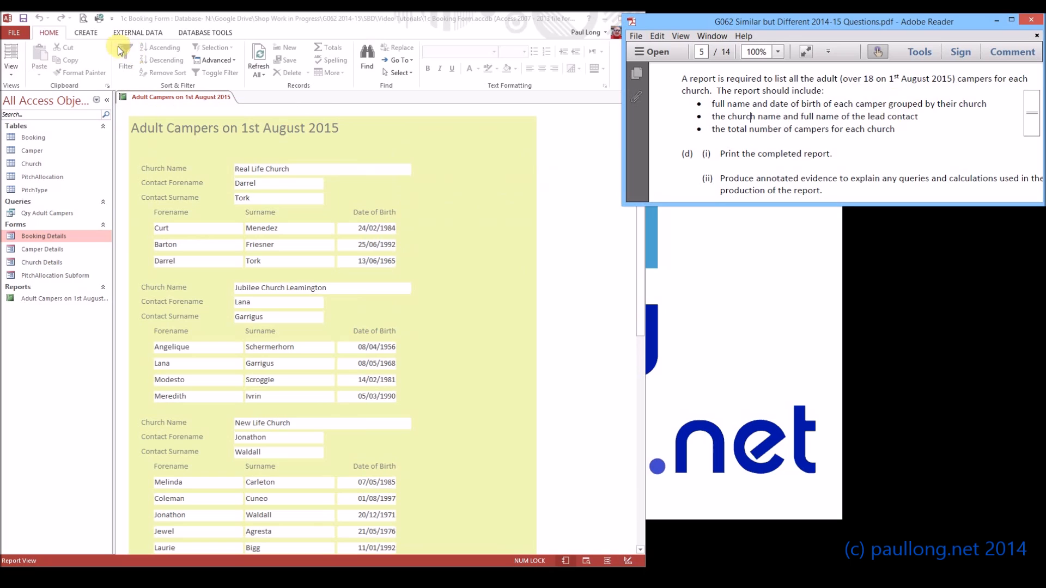
left_click(18, 74)
left_click(12, 69)
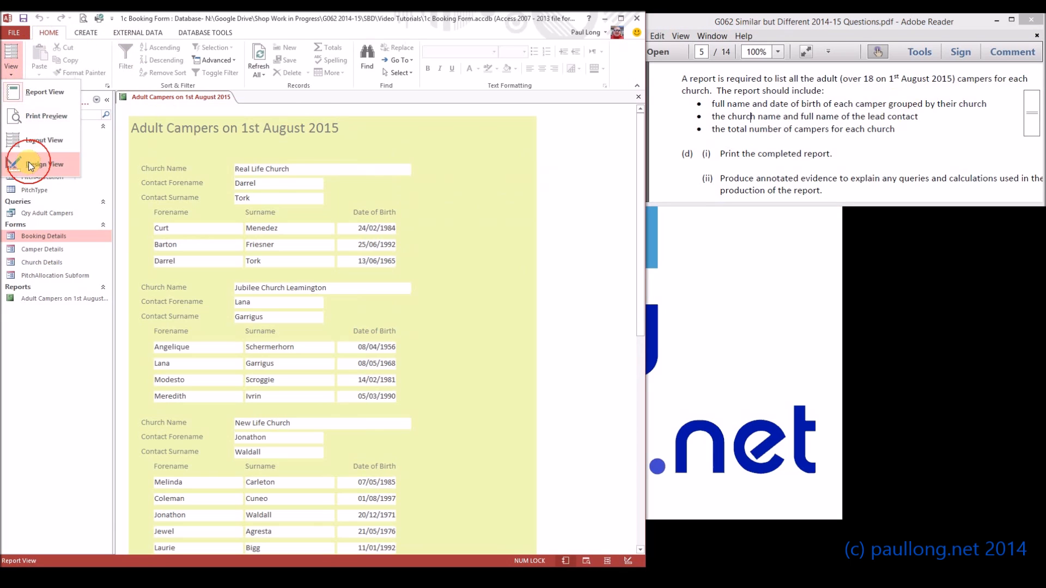
left_click(28, 161)
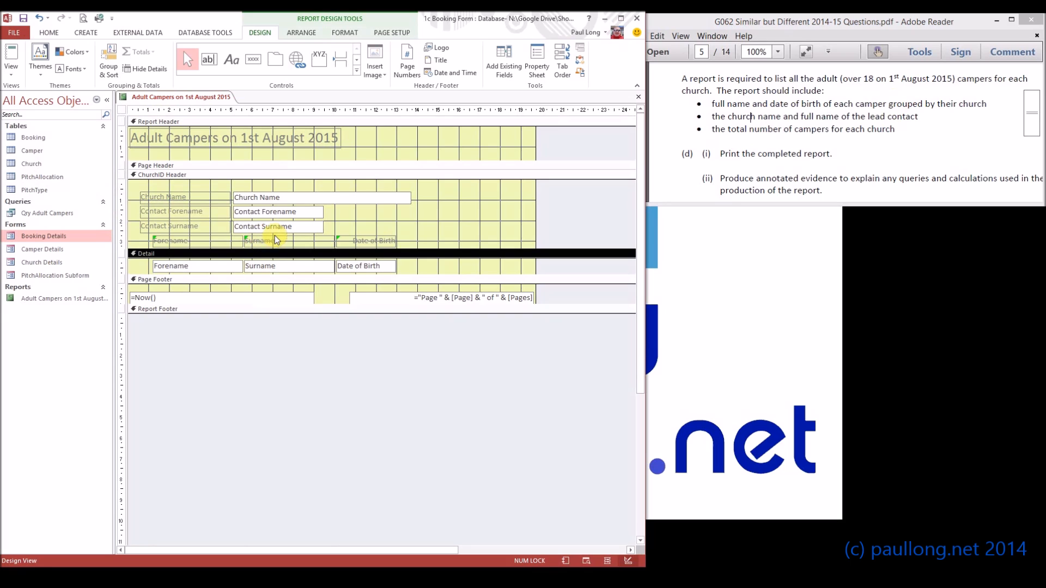
- Add a footer section to the ChurchID grouping of the report
left_click(109, 68)
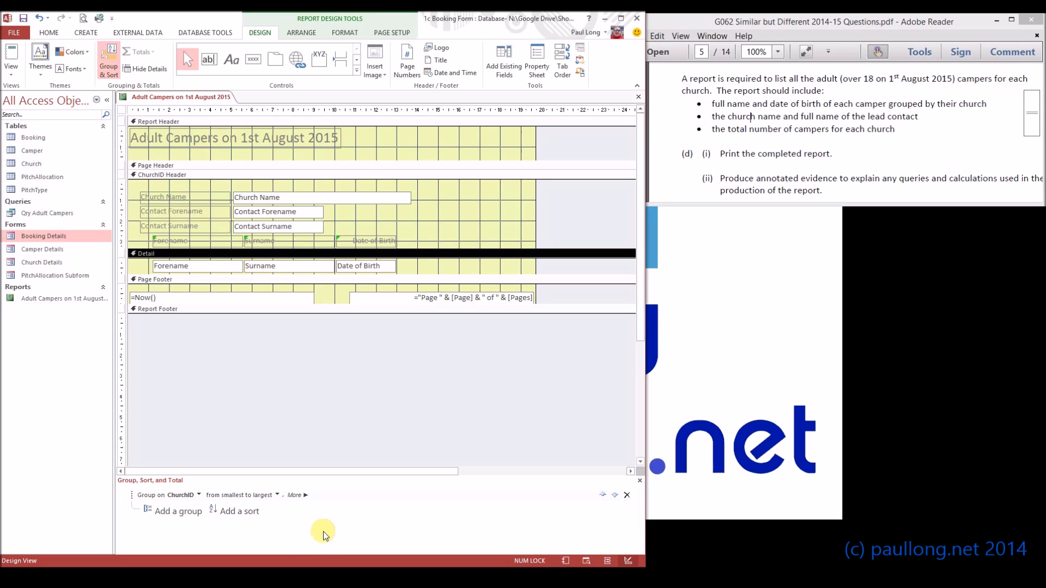
left_click(295, 495)
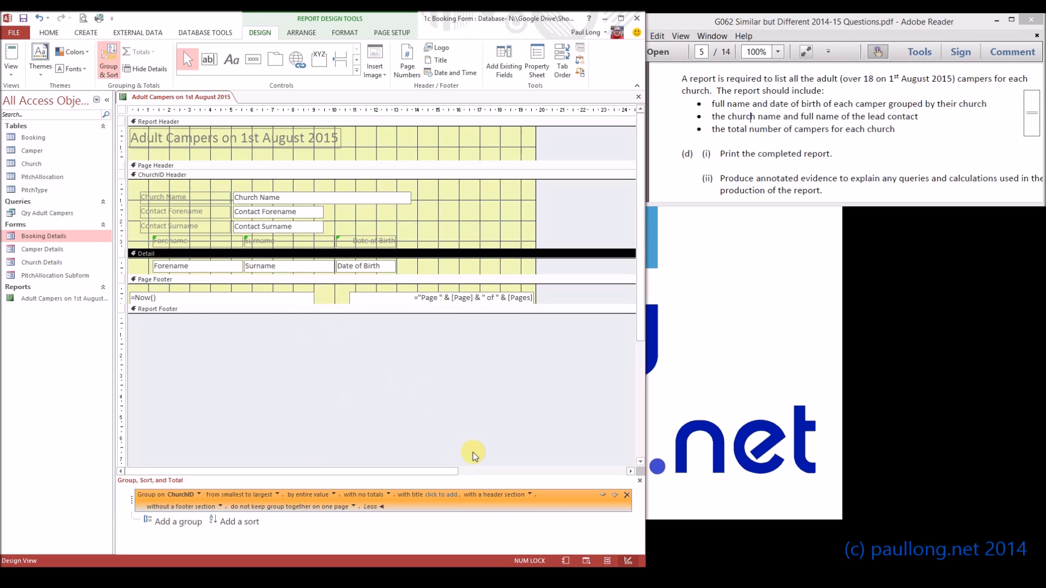
left_click(221, 508)
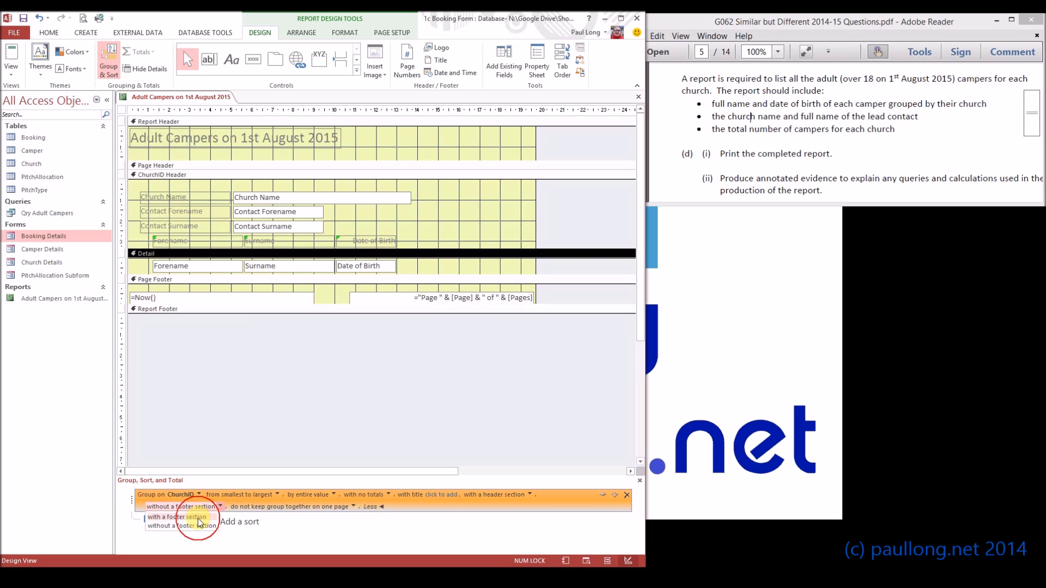
left_click(186, 517)
left_click_drag(221, 327, 230, 306)
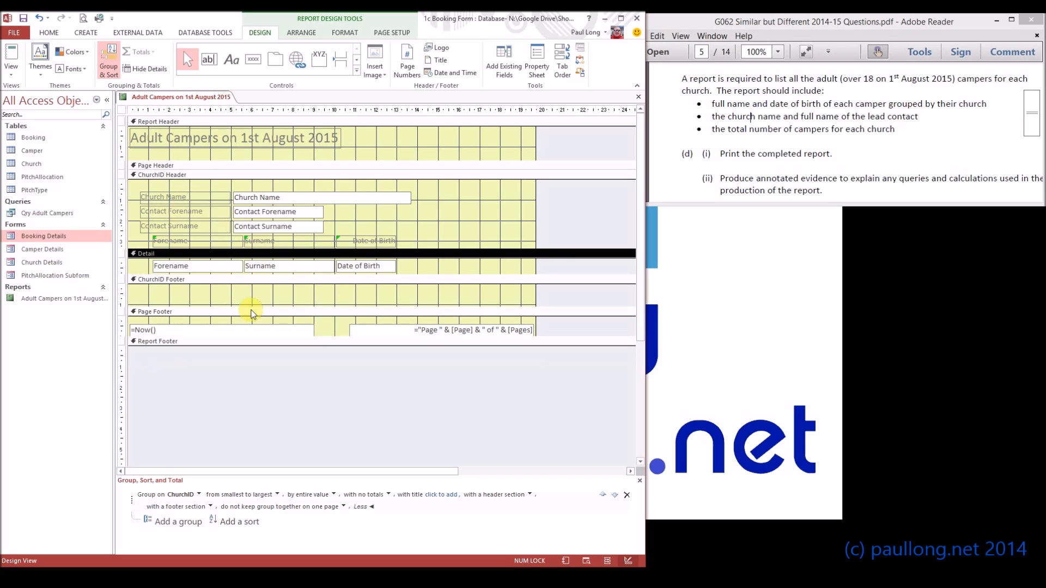
- Draw a text box in the ChurchID footer and set its label to Total Campers
left_click(210, 60)
left_click_drag(334, 289, 399, 303)
left_click(289, 297)
left_click(288, 298)
key("ctrl+a")
type("Total Campers")
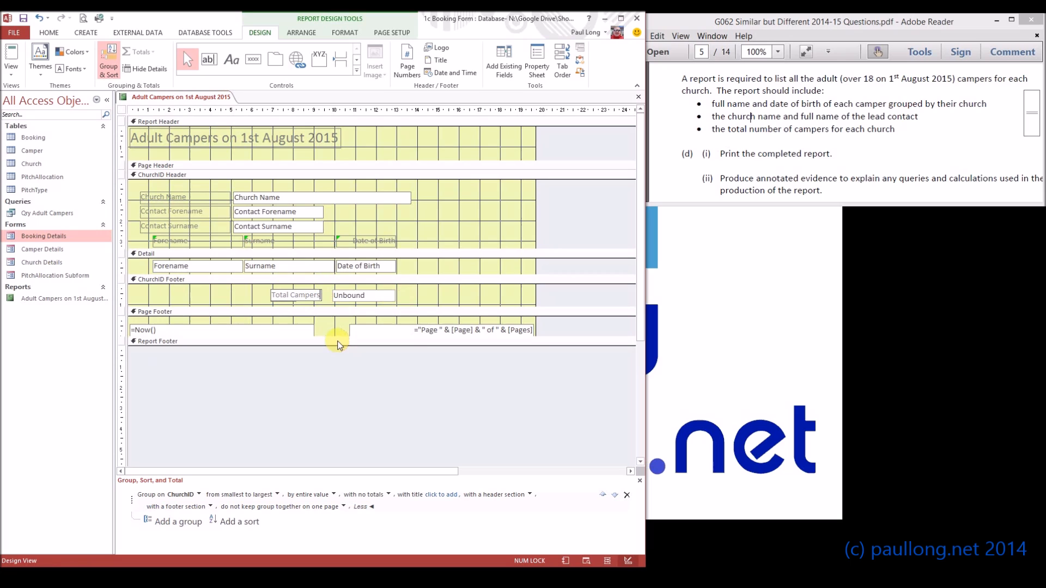
- Set the new text box's control source to =Count([surname])
left_click(356, 297)
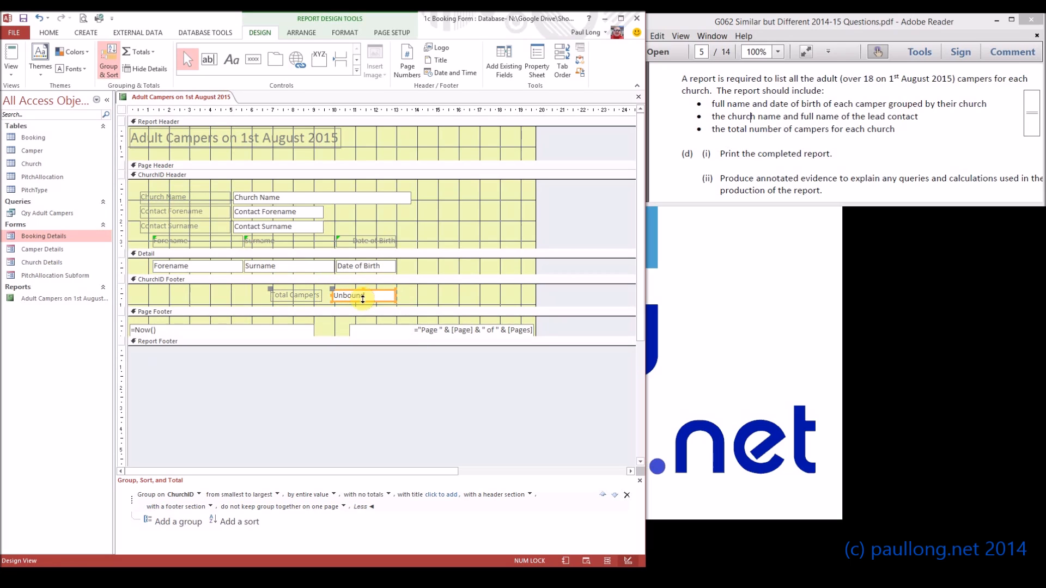
left_click(385, 297)
type("ame")
key("Return")
left_click_drag(362, 296, 390, 297)
left_click(339, 298)
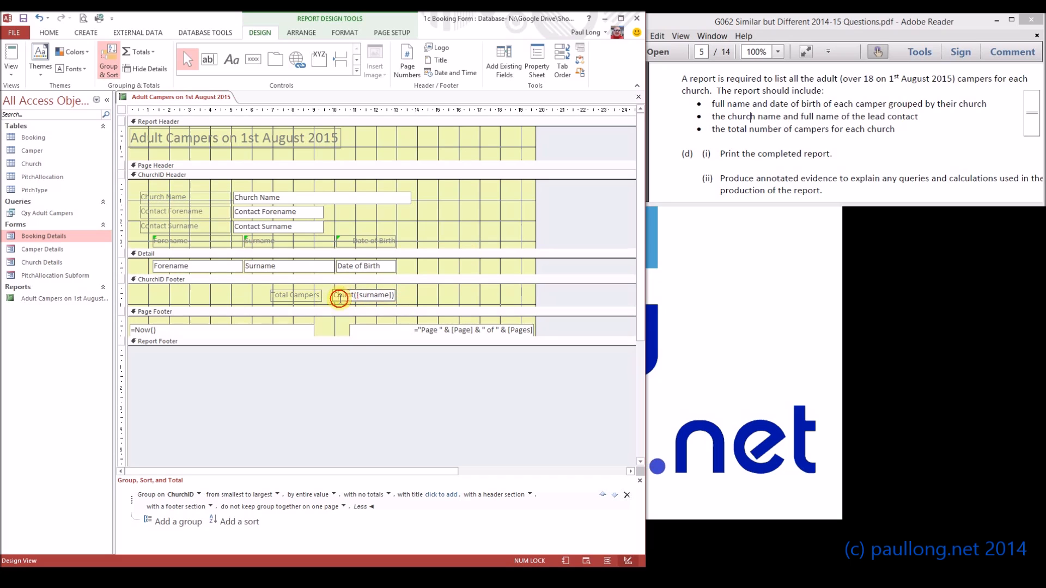
- Switch to Report View and scroll through the report to check the Total Campers for each church
left_click(4, 53)
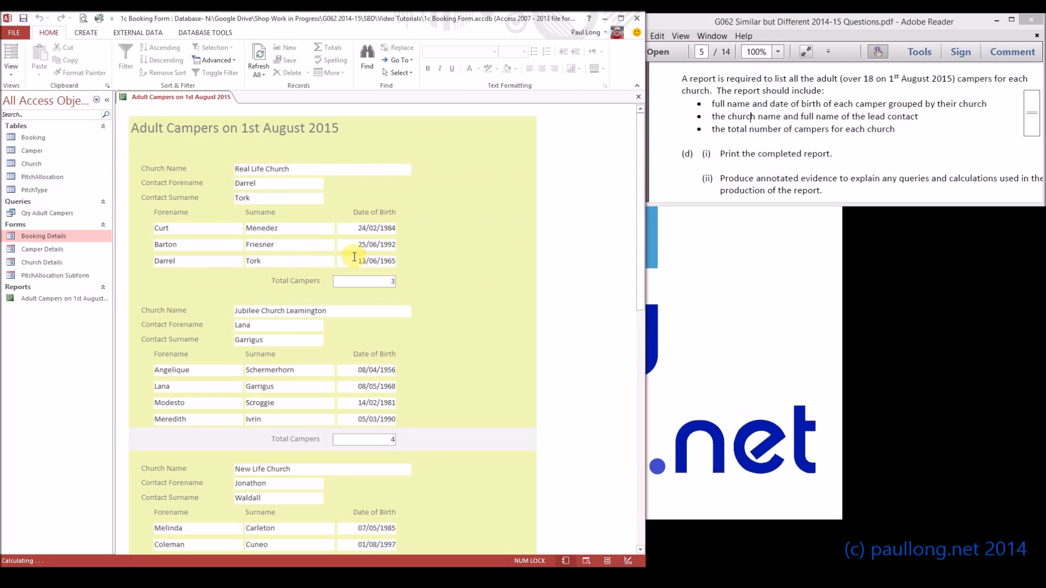
scroll(375, 266, "down", 5)
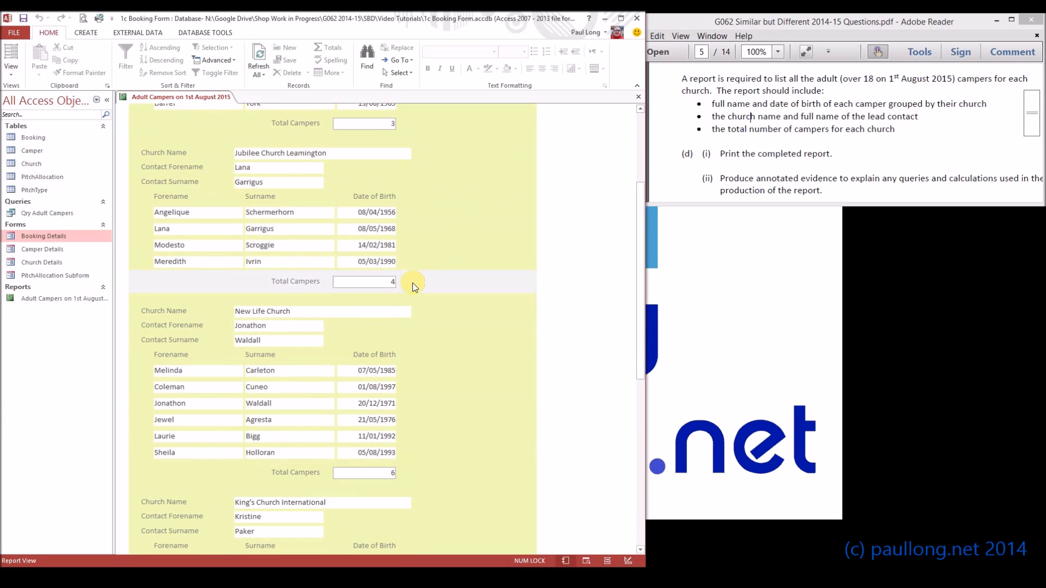
scroll(385, 273, "up", 5)
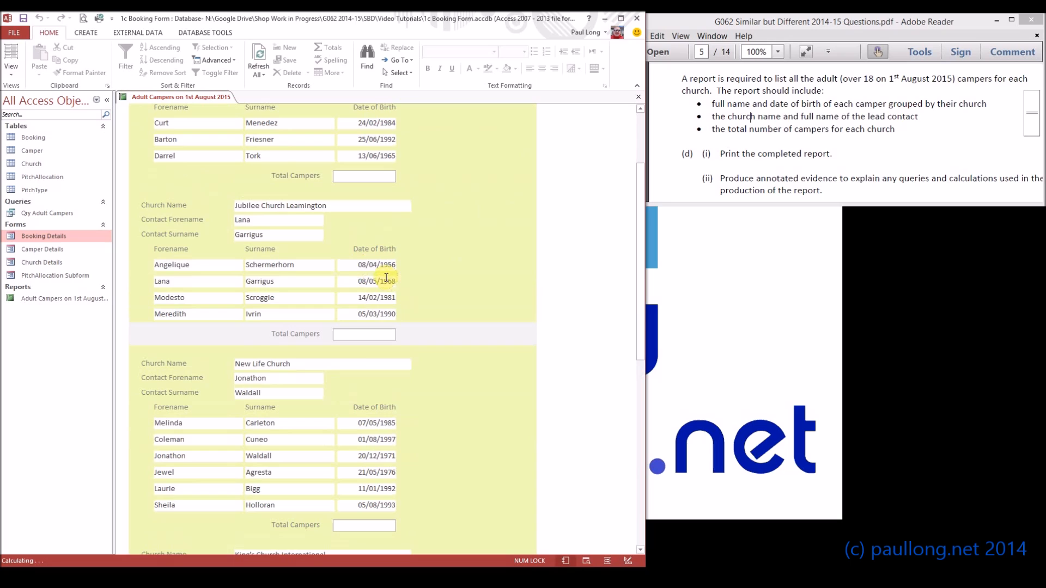
scroll(250, 207, "up", 1)
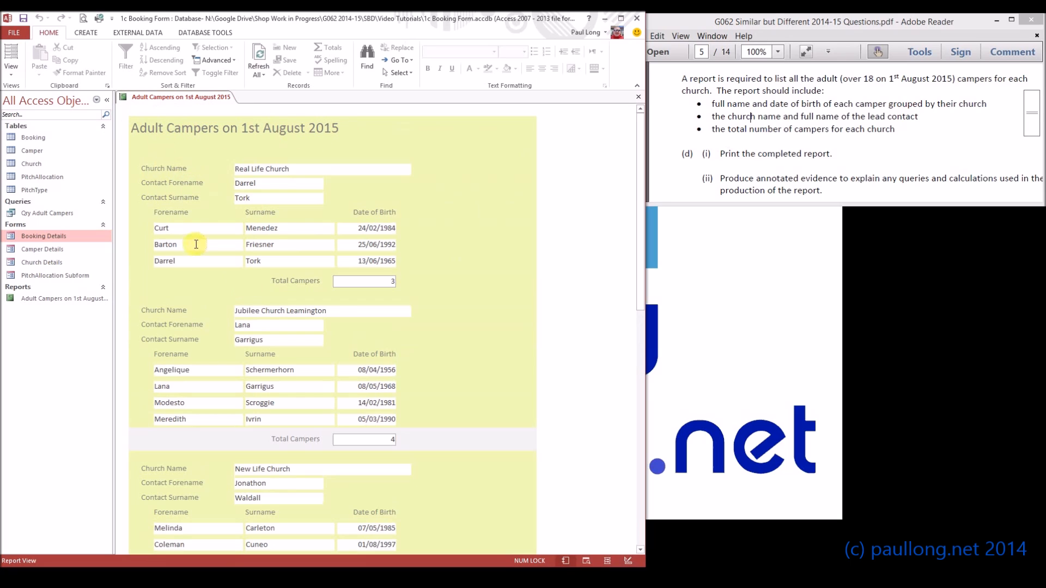
- Return to Design View and inspect the count text box and the ChurchID footer section
left_click(14, 77)
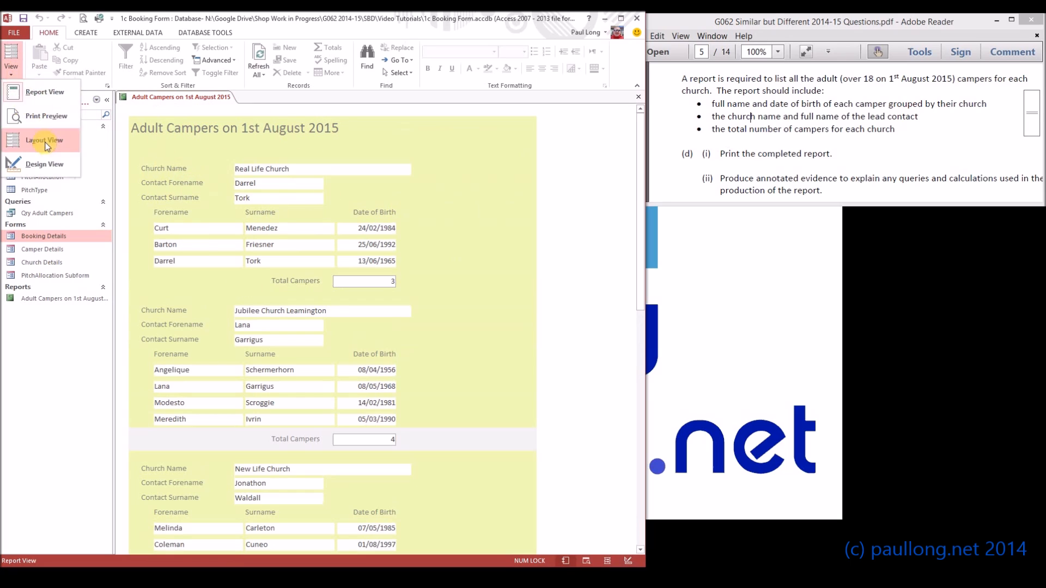
left_click(66, 173)
left_click(347, 295)
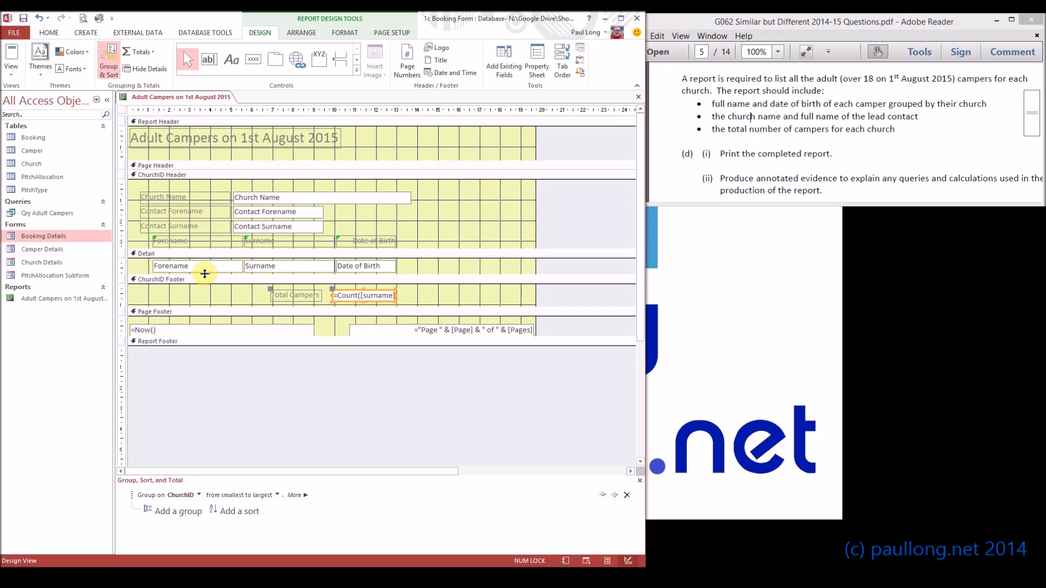
left_click(189, 281)
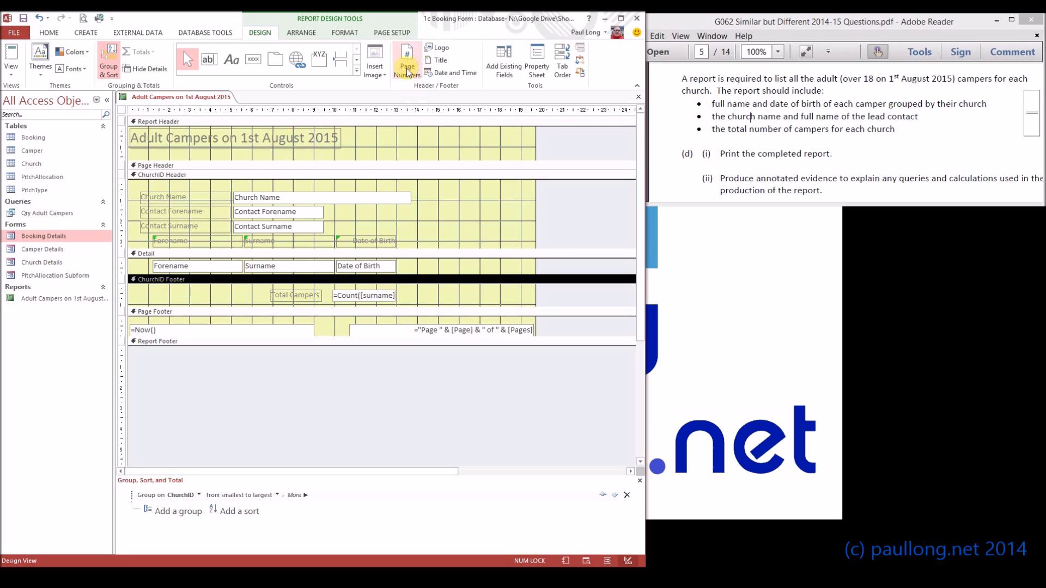
left_click(345, 32)
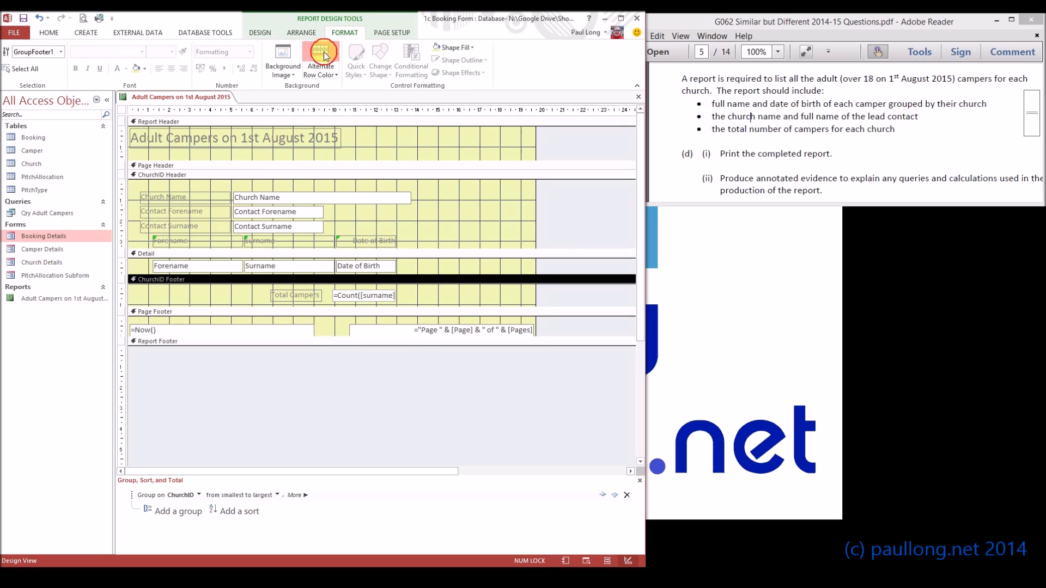
left_click(260, 33)
- Switch back to Report View and scroll through the church groups to recheck their totals
left_click(11, 55)
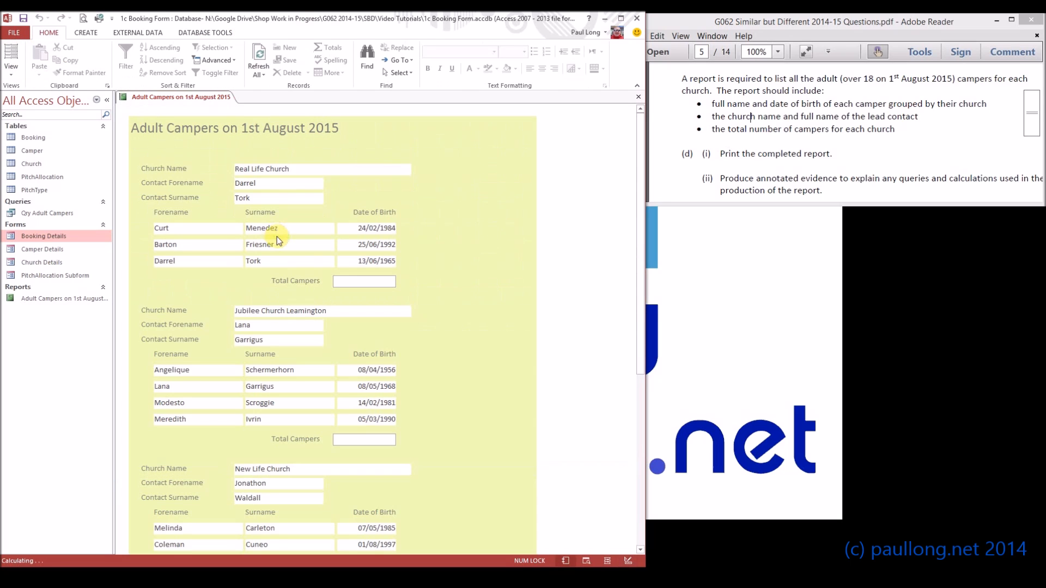
scroll(338, 273, "down", 1)
scroll(399, 270, "down", 4)
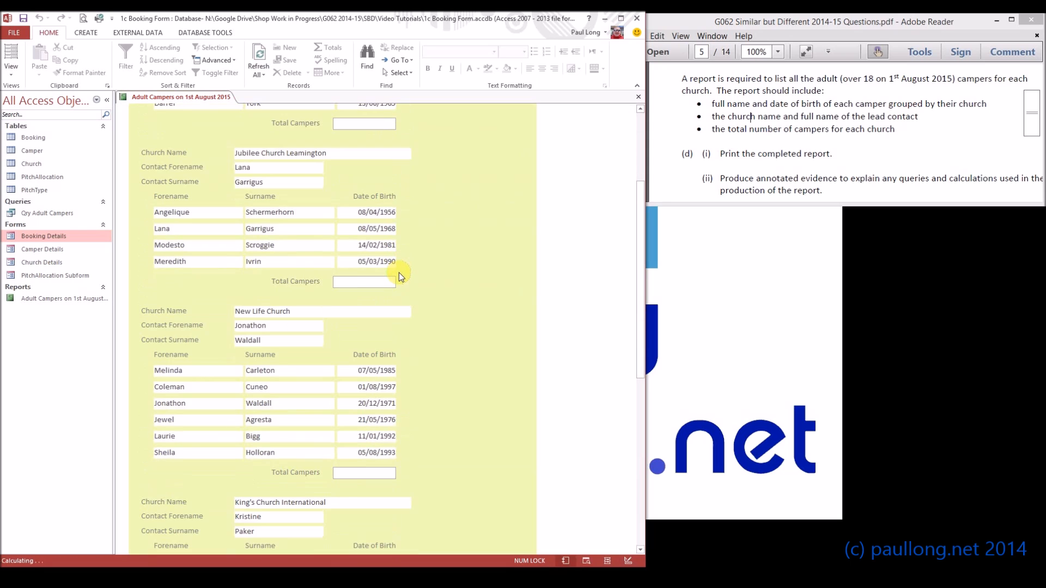
scroll(400, 273, "up", 4)
scroll(390, 254, "up", 1)
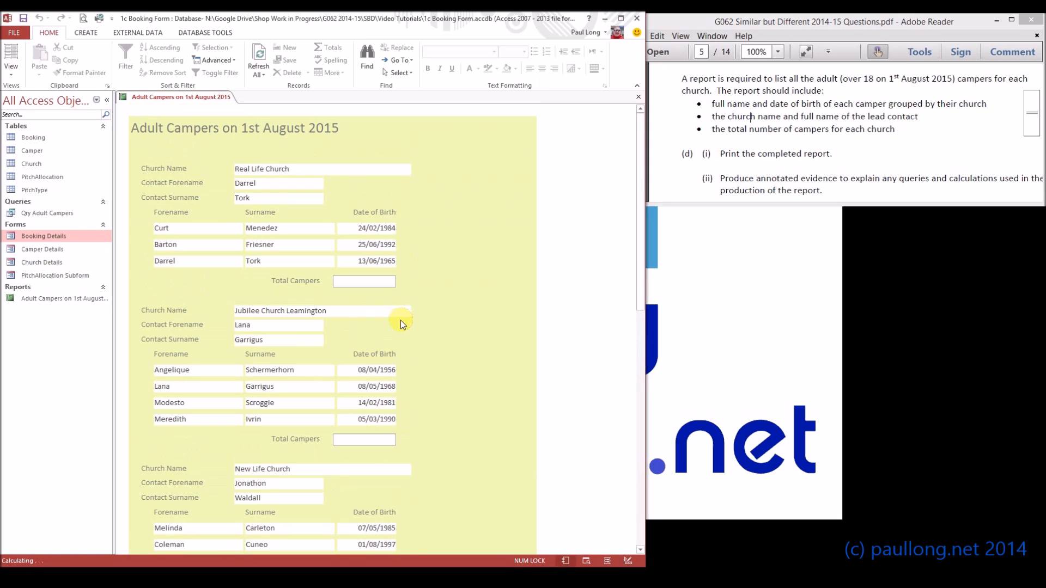